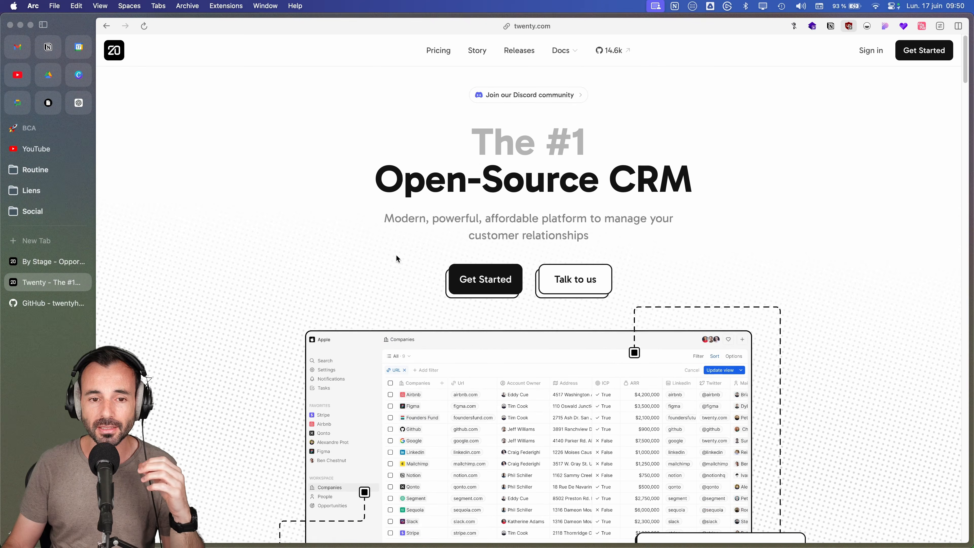
Step: Review the Twenty home page headline and the early adopter pricing page
left_click_drag(367, 174, 589, 204)
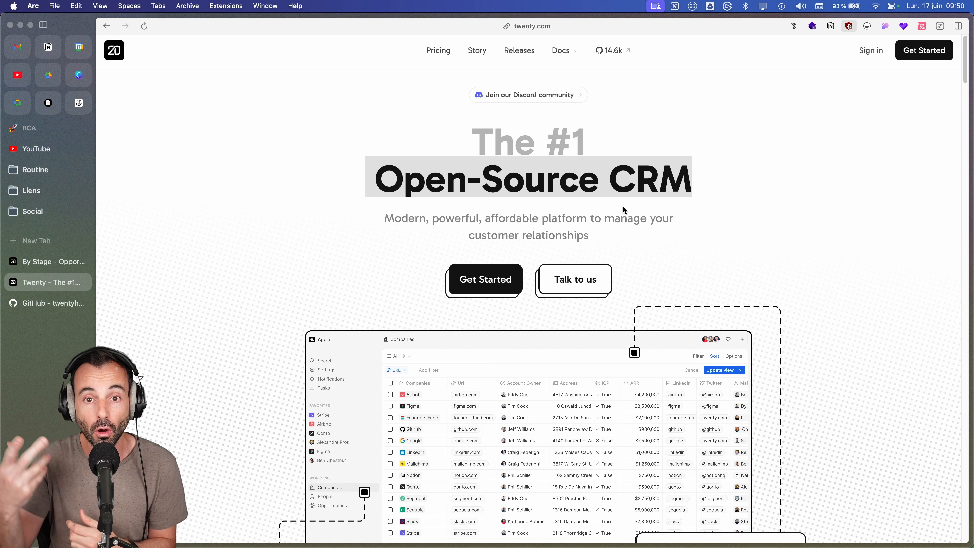
left_click(453, 50)
left_click_drag(439, 122, 612, 124)
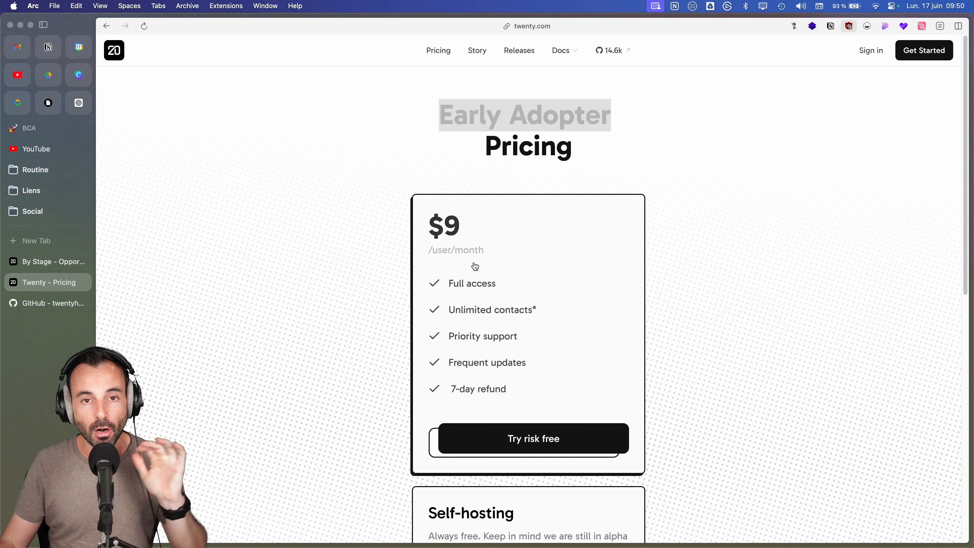
Step: Switch to the Twenty workspace and look through People, Companies, Opportunities and Contracts, returning to the opportunities board
left_click(79, 264)
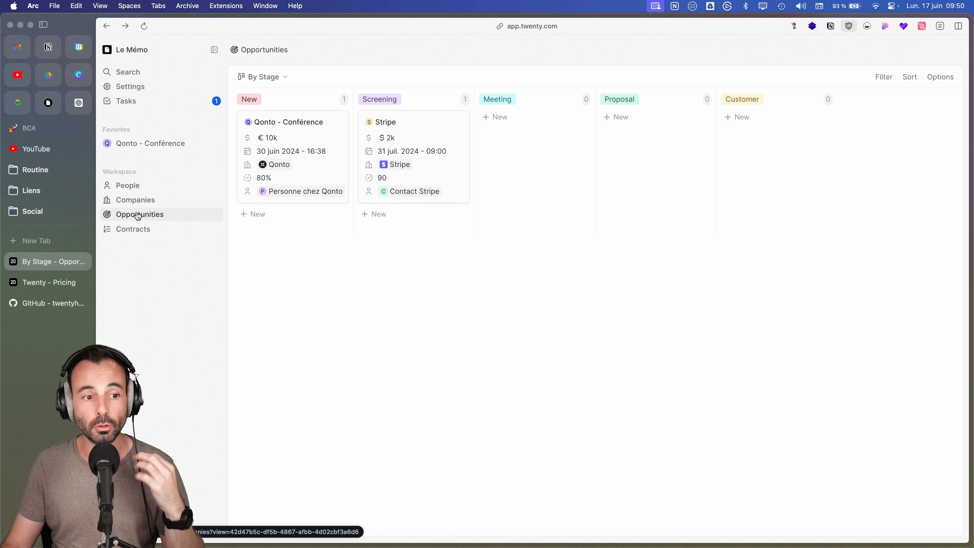
left_click(129, 186)
left_click(135, 201)
left_click(143, 214)
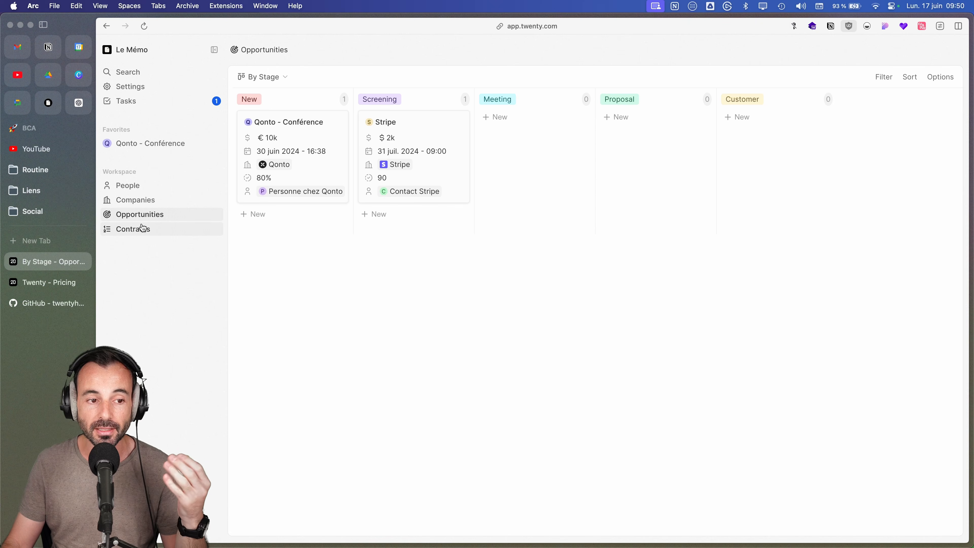
left_click(141, 230)
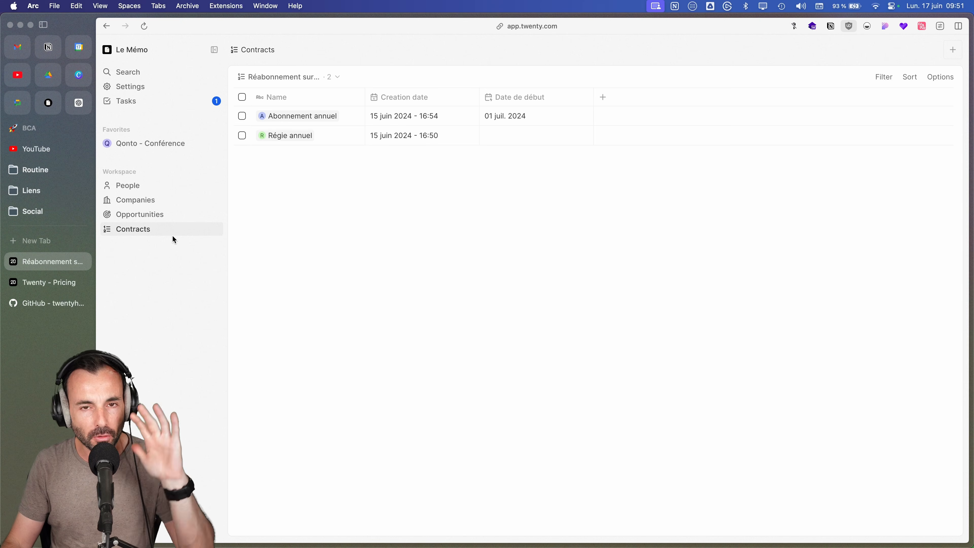
left_click(144, 216)
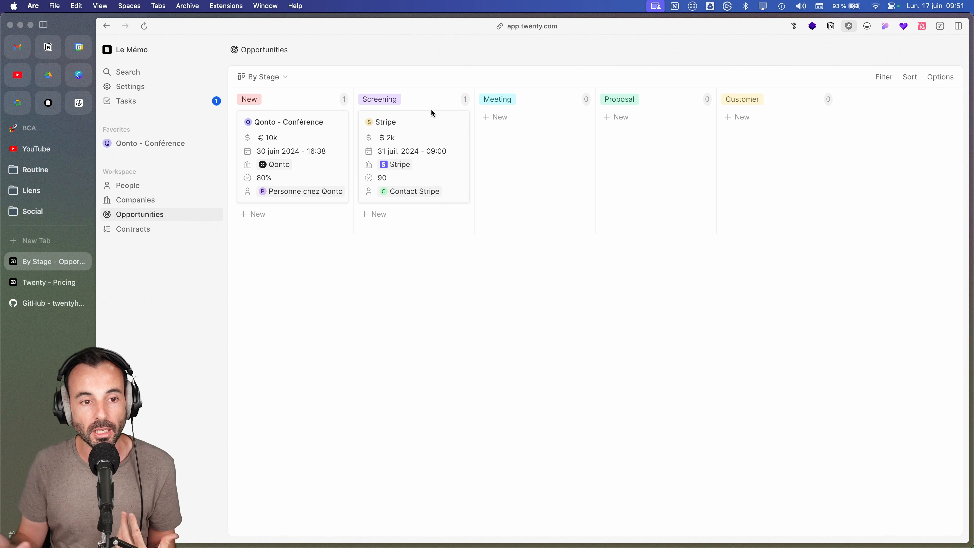
mouse_move(291, 132)
left_mouse_down()
mouse_move(442, 121)
mouse_move(663, 146)
mouse_move(701, 115)
mouse_move(306, 146)
mouse_move(674, 124)
mouse_move(354, 127)
mouse_move(719, 144)
mouse_move(775, 134)
mouse_move(301, 142)
left_mouse_up()
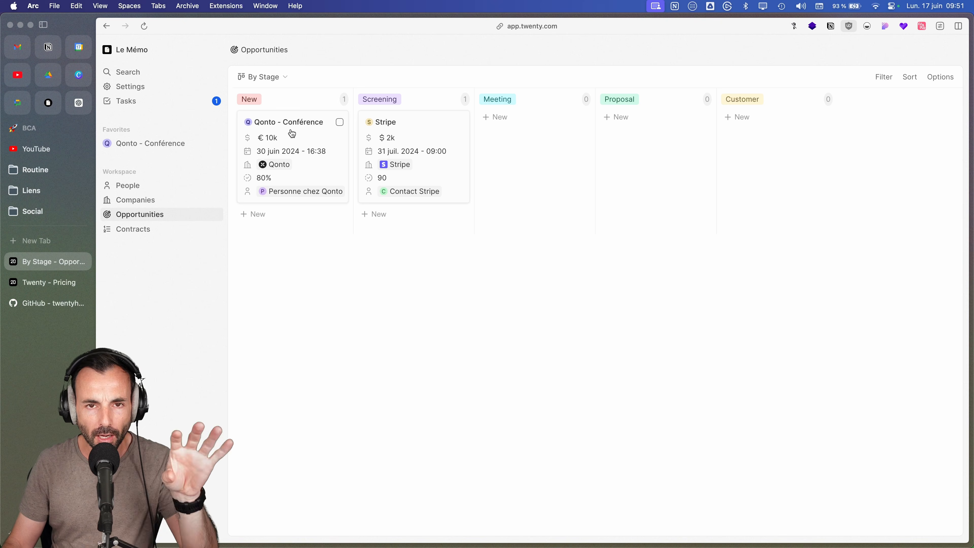
Step: View the opportunities in the All Opportunities table, and the companies in the All Companies table
left_click(281, 82)
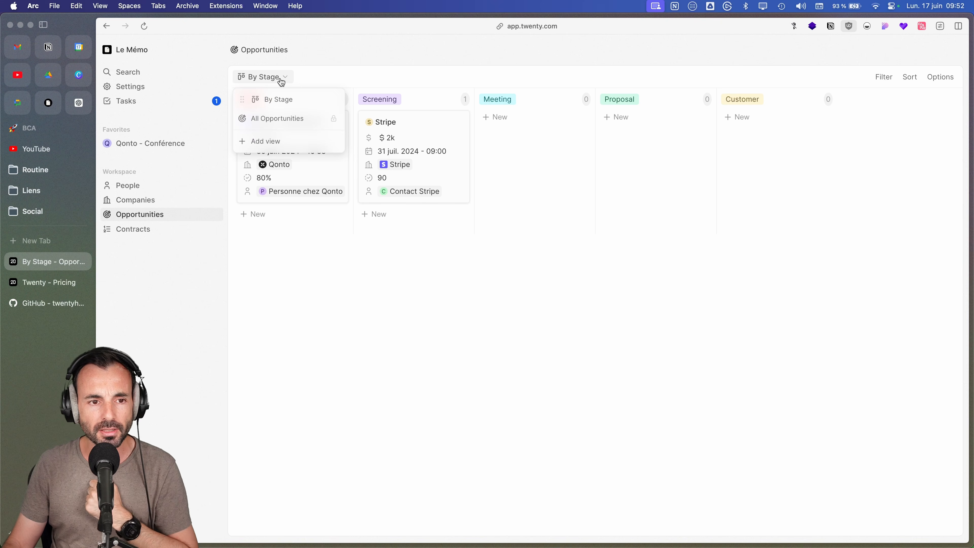
left_click(286, 118)
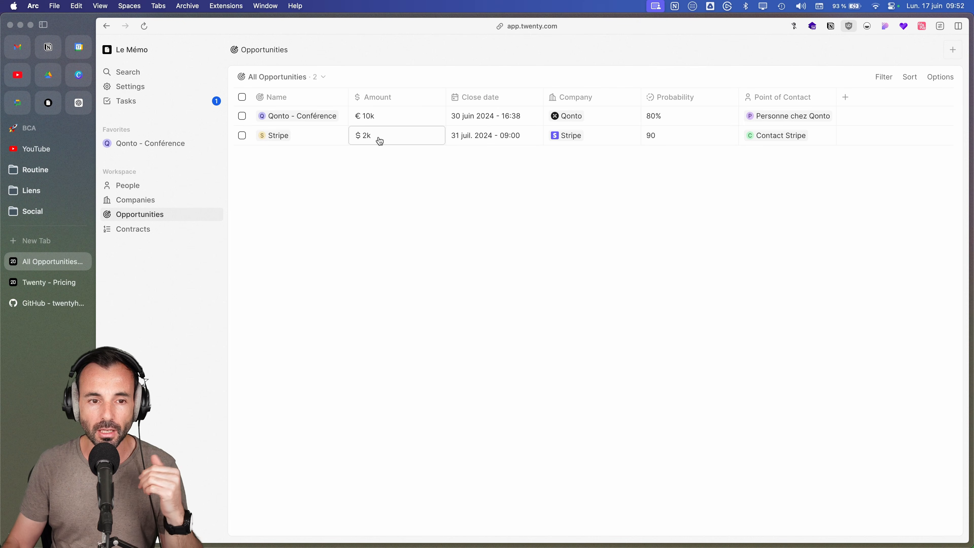
left_click(135, 200)
left_click(264, 77)
left_click(280, 117)
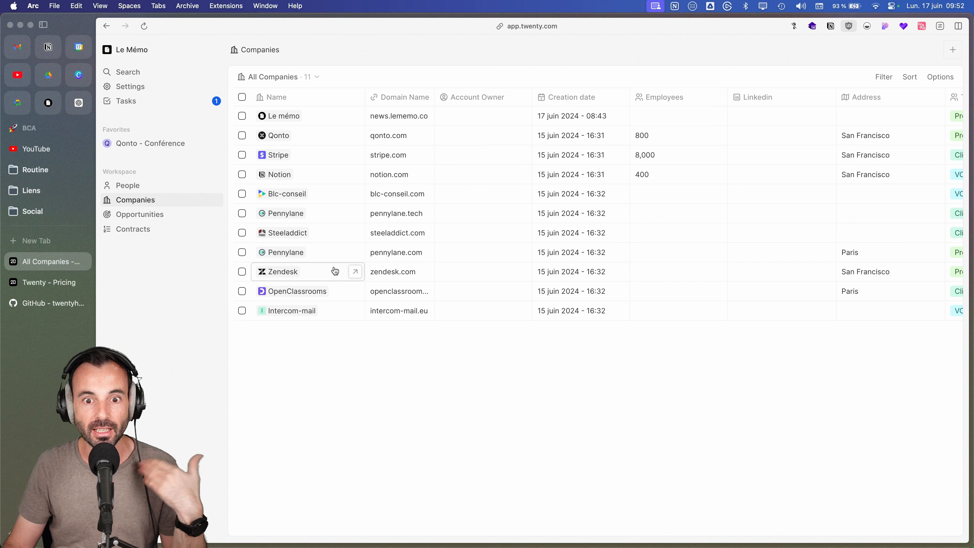
Step: Compare the opportunities in the All Opportunities table and the By Stage board, ending on the board
left_click(151, 216)
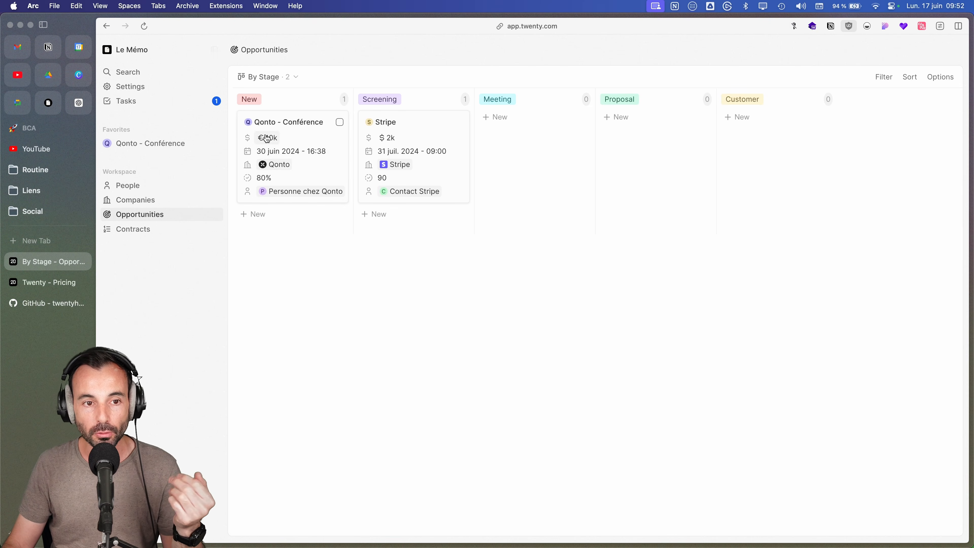
left_click(282, 77)
left_click(281, 120)
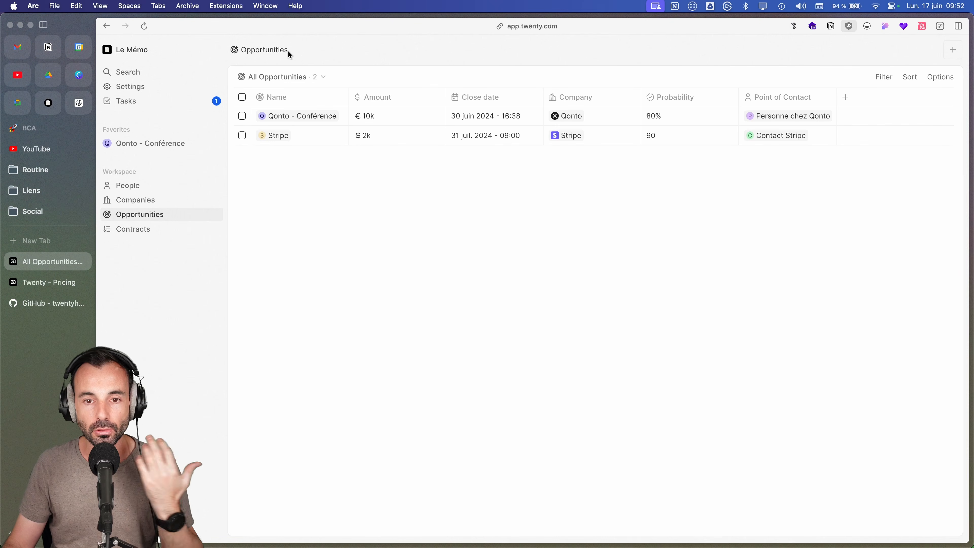
left_click(292, 78)
left_click(294, 104)
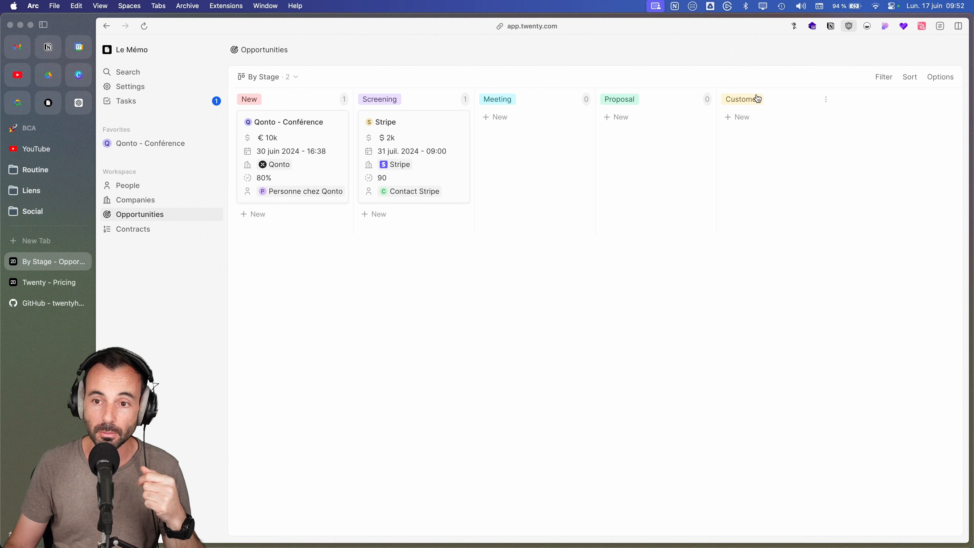
left_click_drag(383, 136, 408, 109)
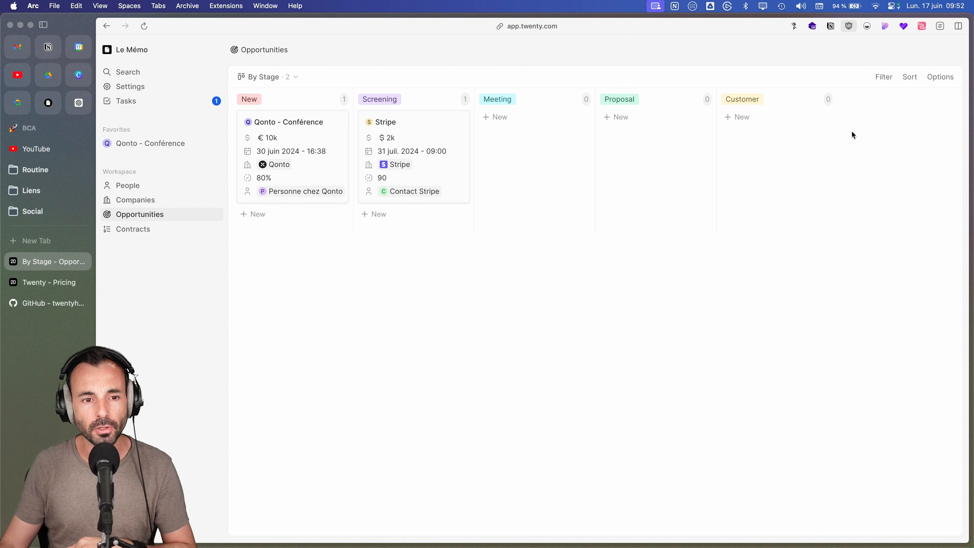
Step: Examine the fields available for filtering and sorting the opportunities board
left_click(874, 80)
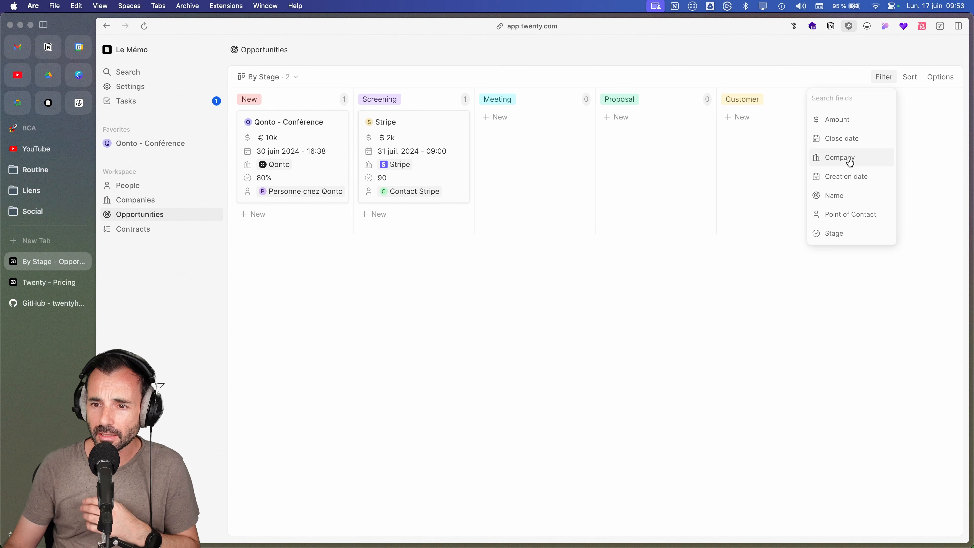
left_click(909, 77)
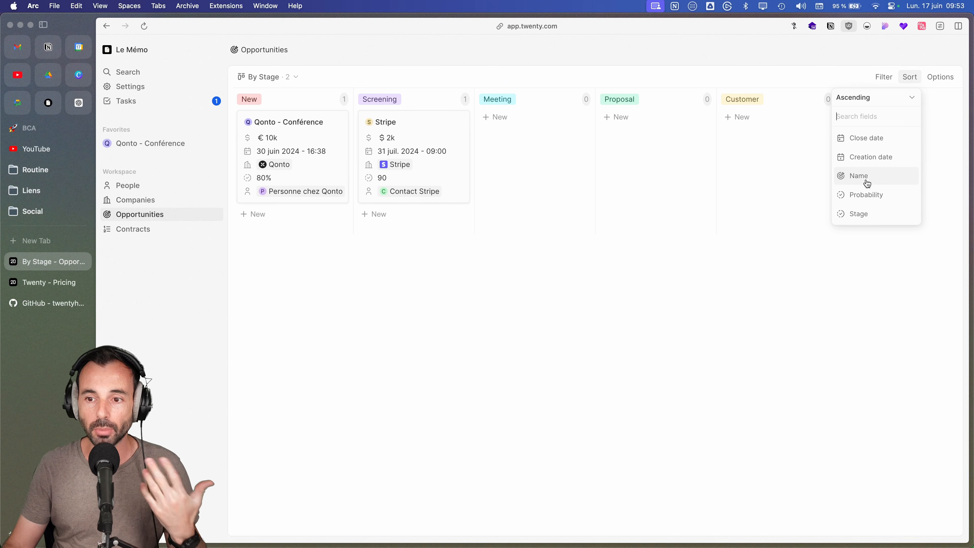
left_click(961, 100)
Step: Try the compact view on the By Stage board, switching it on and off again
left_click(944, 78)
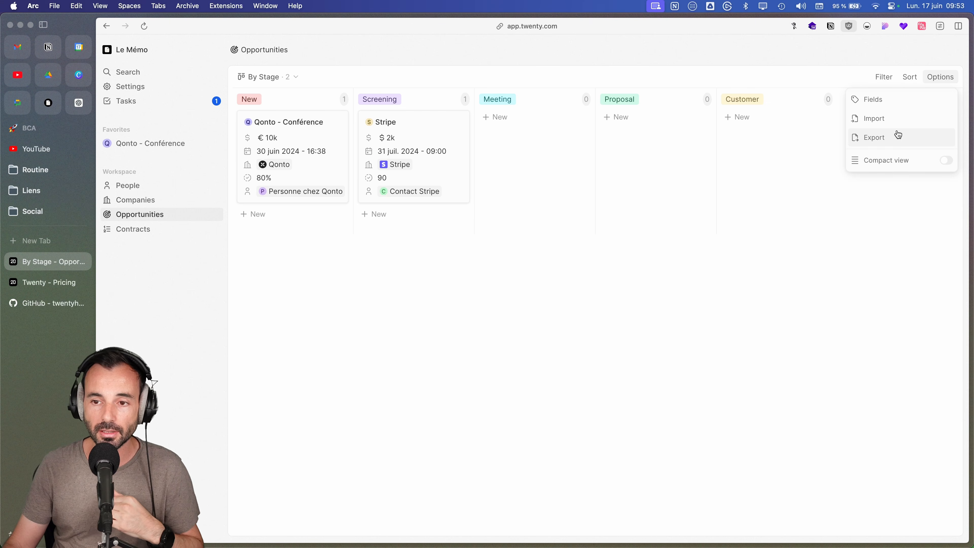
left_click(946, 161)
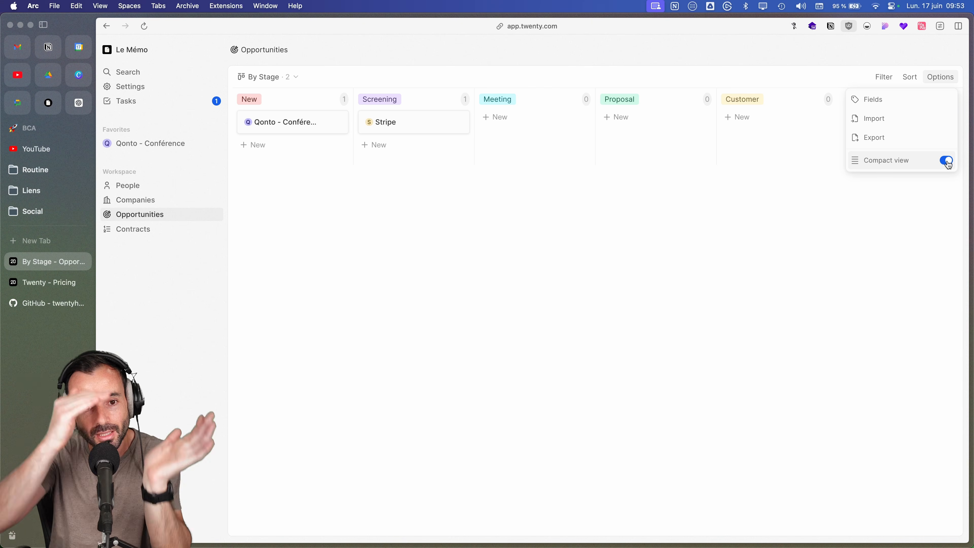
left_click(946, 161)
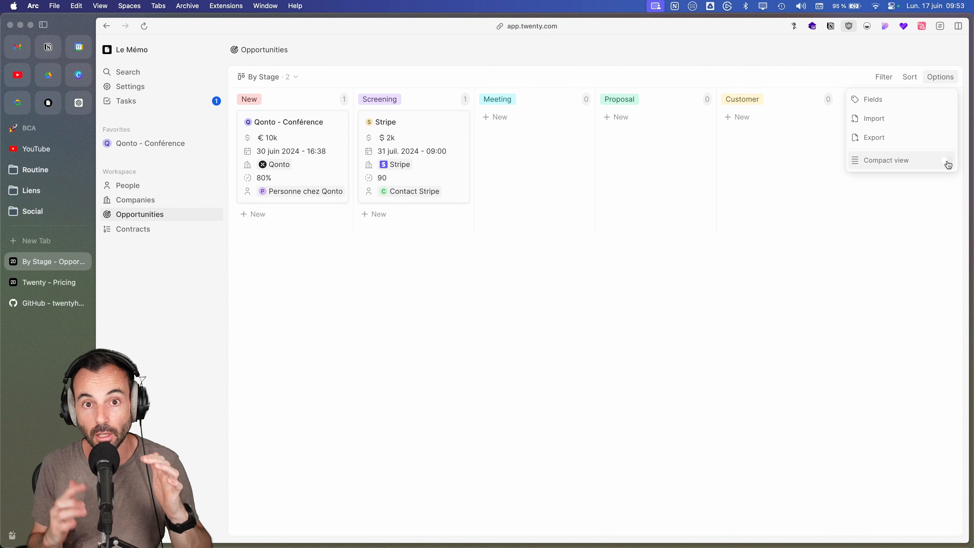
left_click(947, 164)
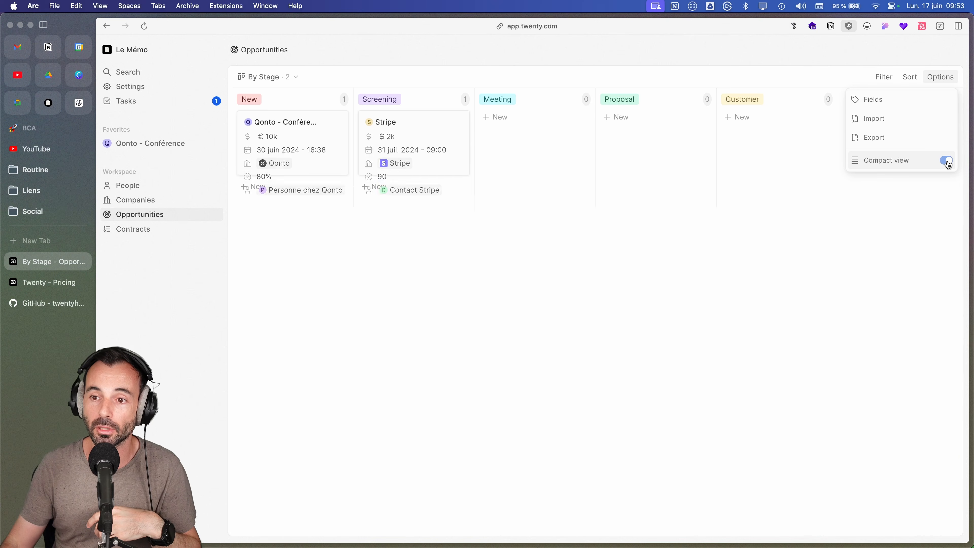
left_click(947, 163)
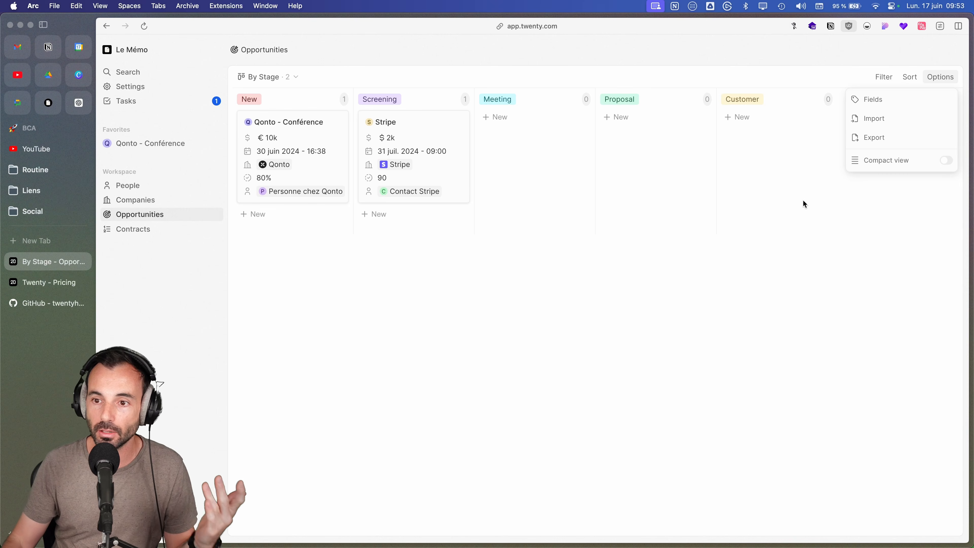
left_click(947, 160)
left_click(948, 160)
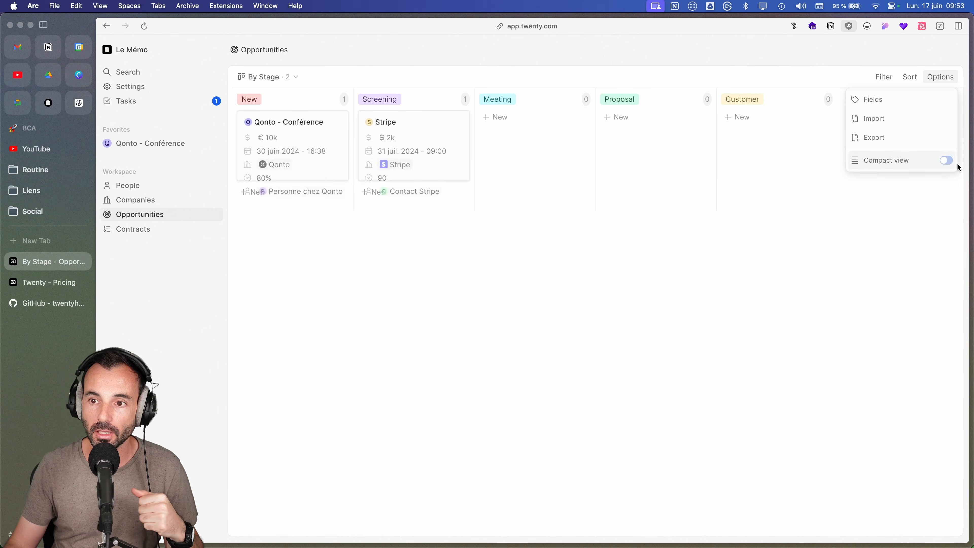
left_click(669, 196)
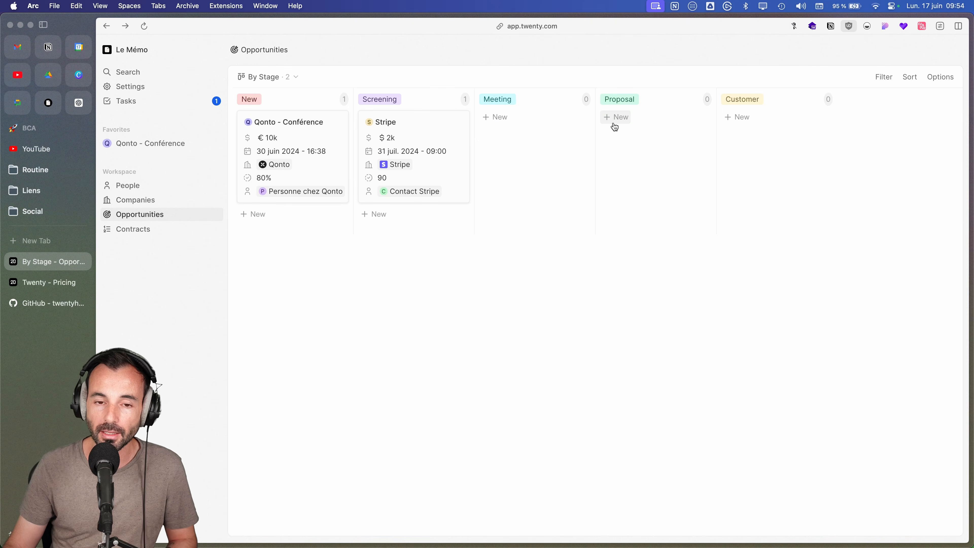
Step: Create a Qonto opportunity in the New stage with an amount of 10,000 USD and a close date of 30 June 2024
left_click(253, 214)
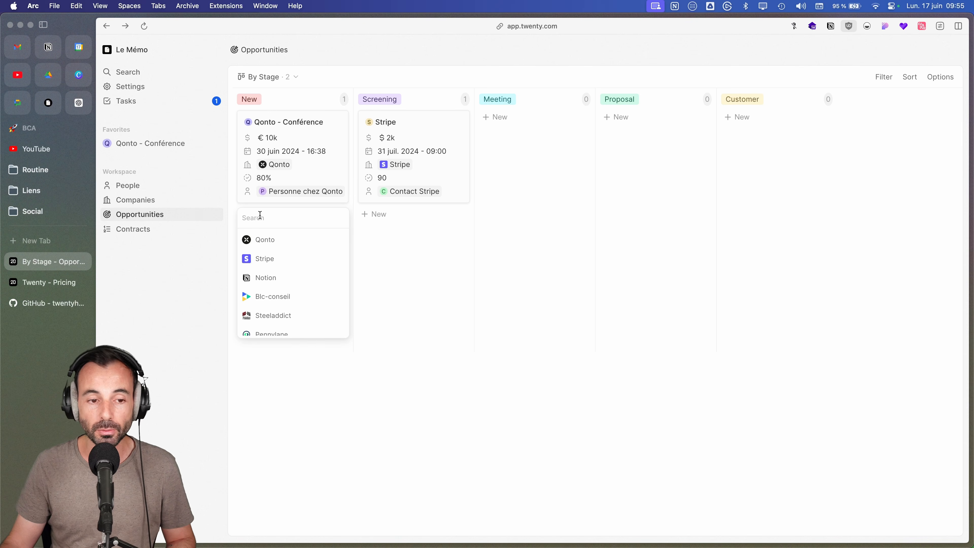
left_click(284, 238)
type("100000")
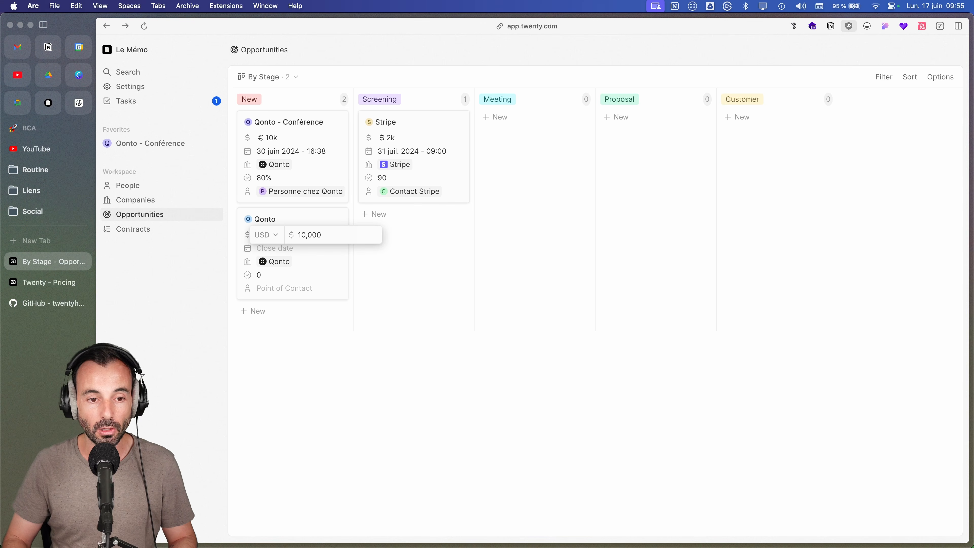
key("Return")
left_click(284, 251)
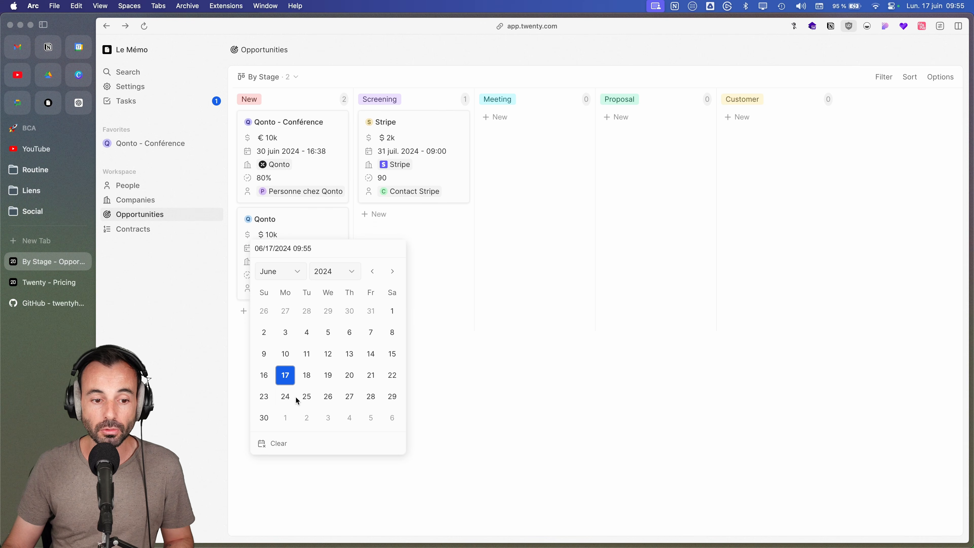
left_click(264, 418)
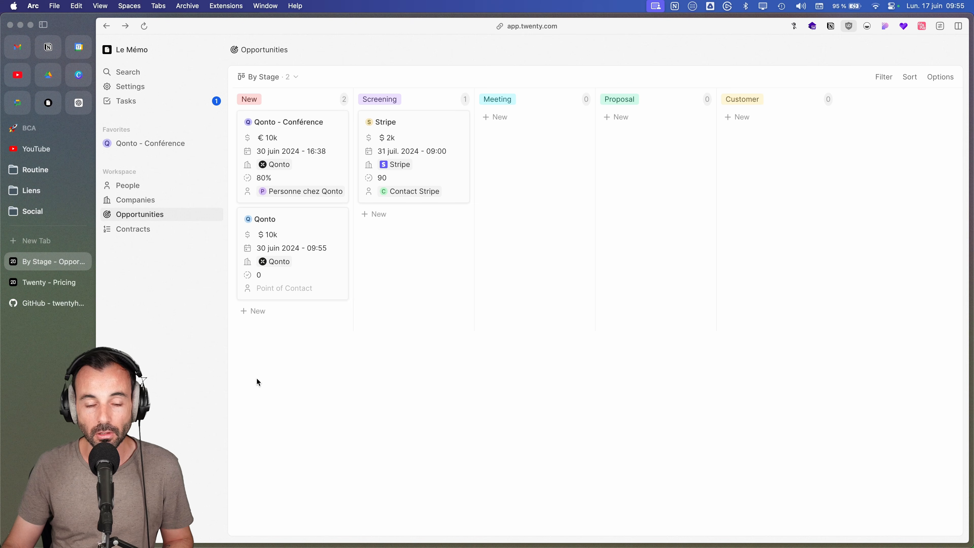
Step: Set the new Qonto opportunity's probability to 90 and assign its point of contact
left_click(267, 275)
left_click(252, 277)
key("BackSpace")
type("9")
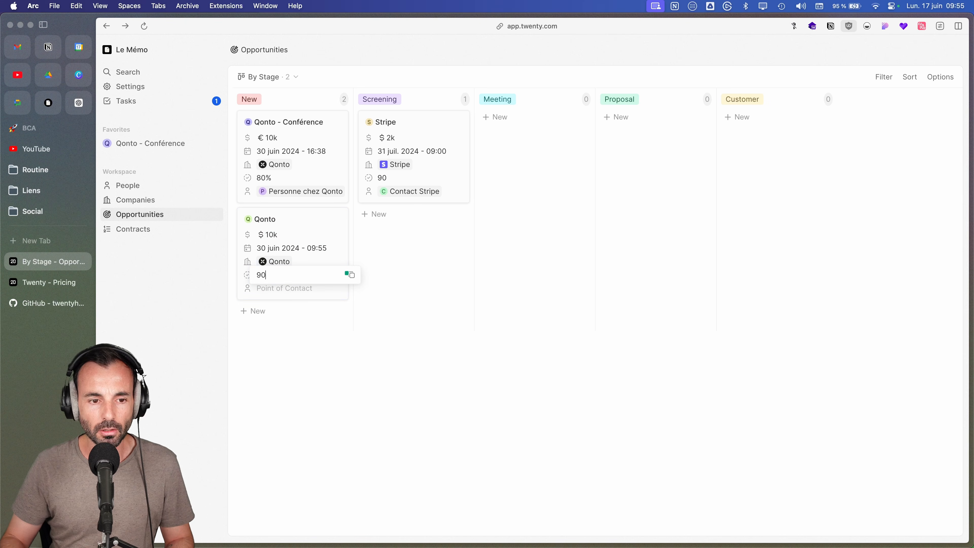
key("Return")
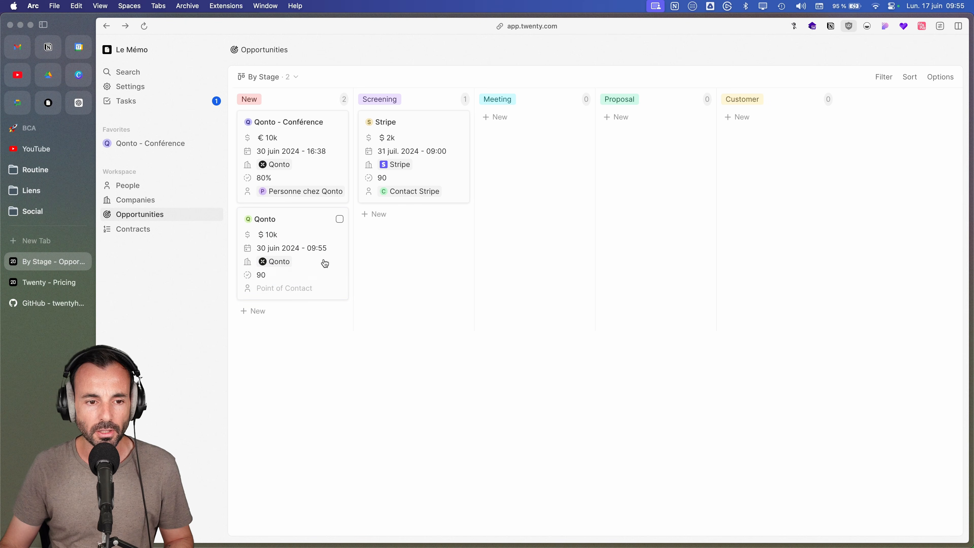
left_click(273, 289)
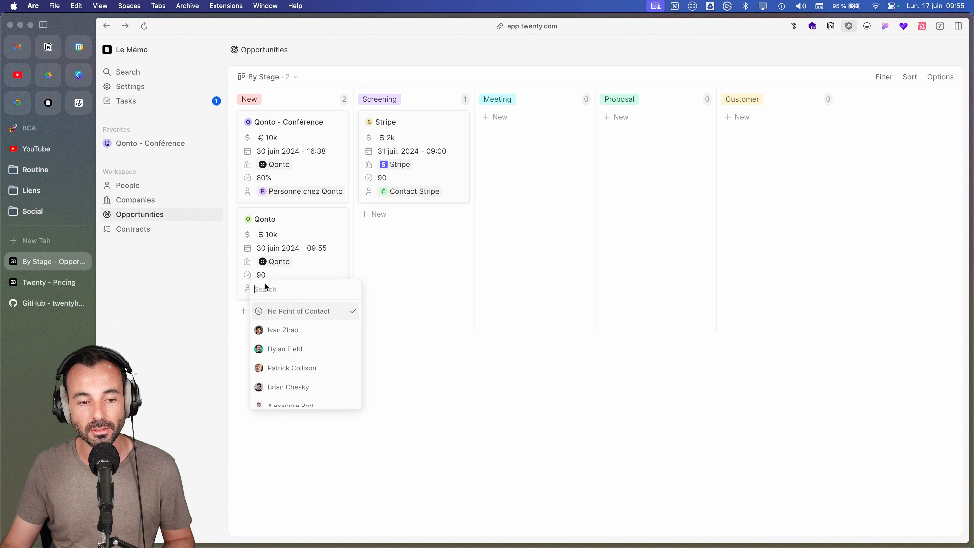
scroll(294, 372, "down", 2)
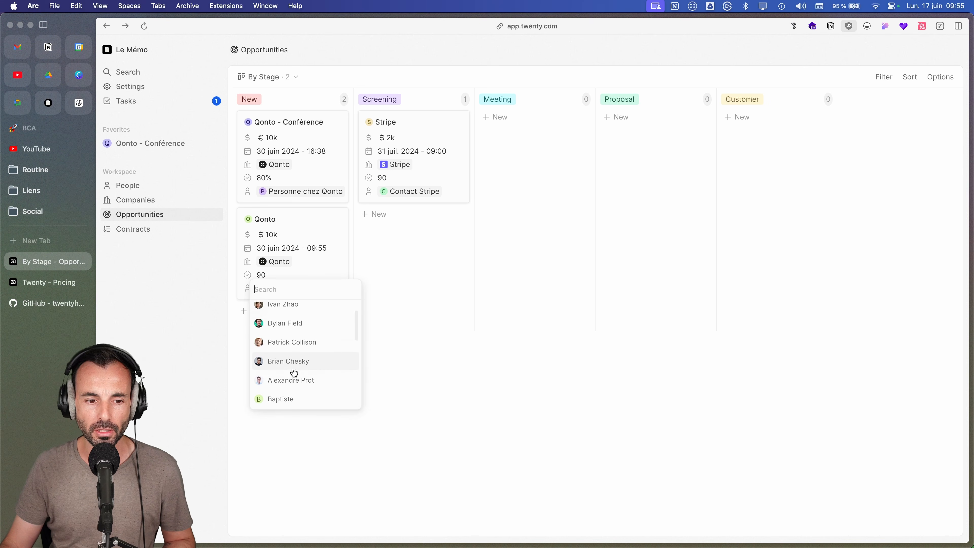
left_click(301, 375)
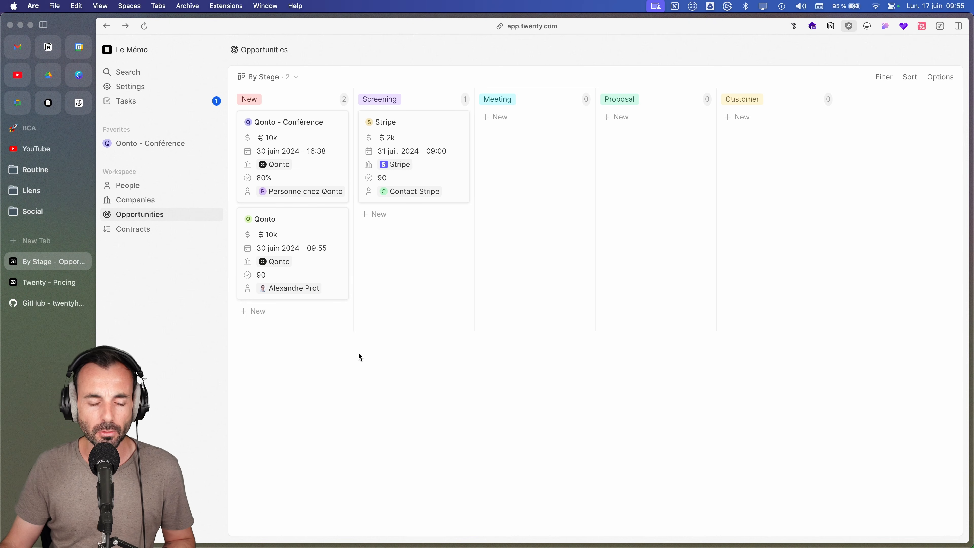
Step: View the new Qonto opportunity's detail record and return to the opportunities board
mouse_move(326, 219)
left_mouse_down()
mouse_move(653, 200)
mouse_move(377, 229)
mouse_move(328, 217)
left_mouse_up()
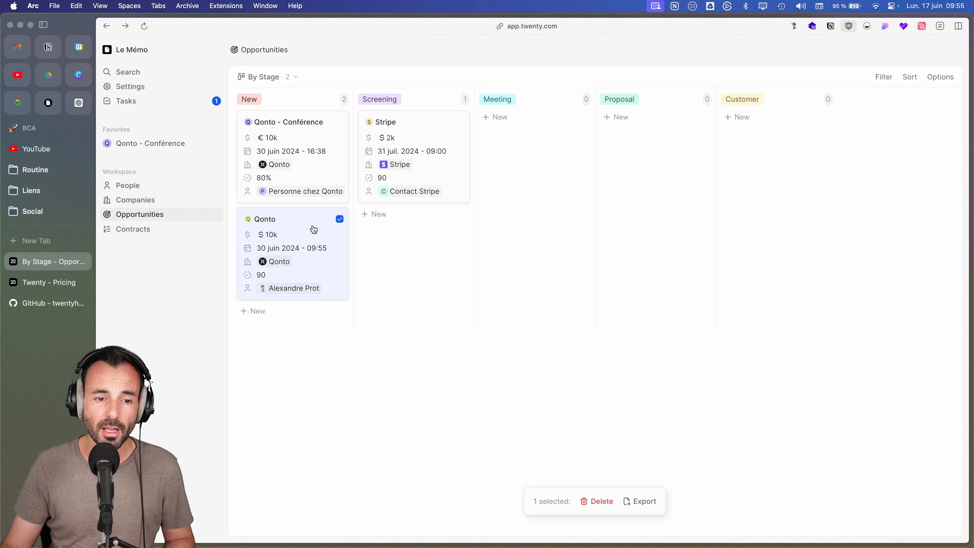
left_click(309, 227)
left_click(262, 218)
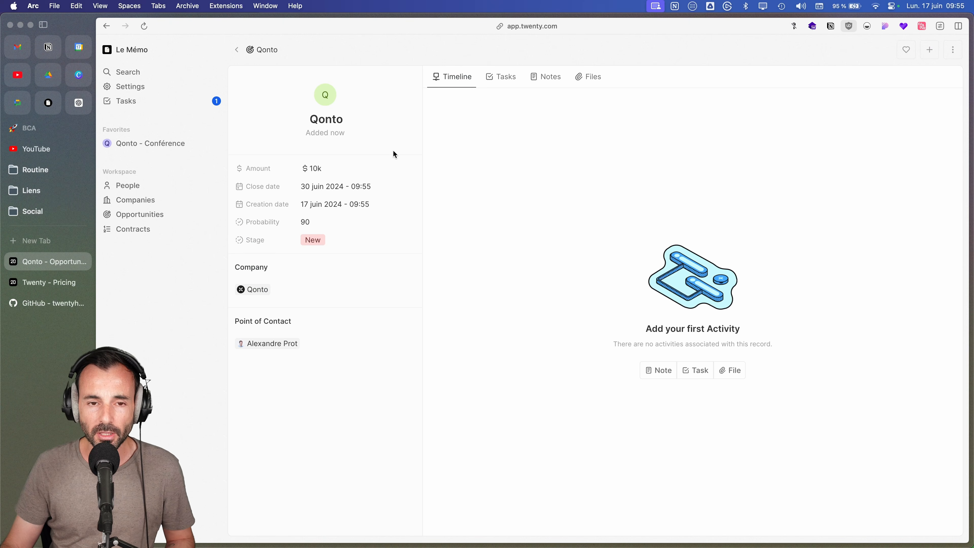
left_click(146, 219)
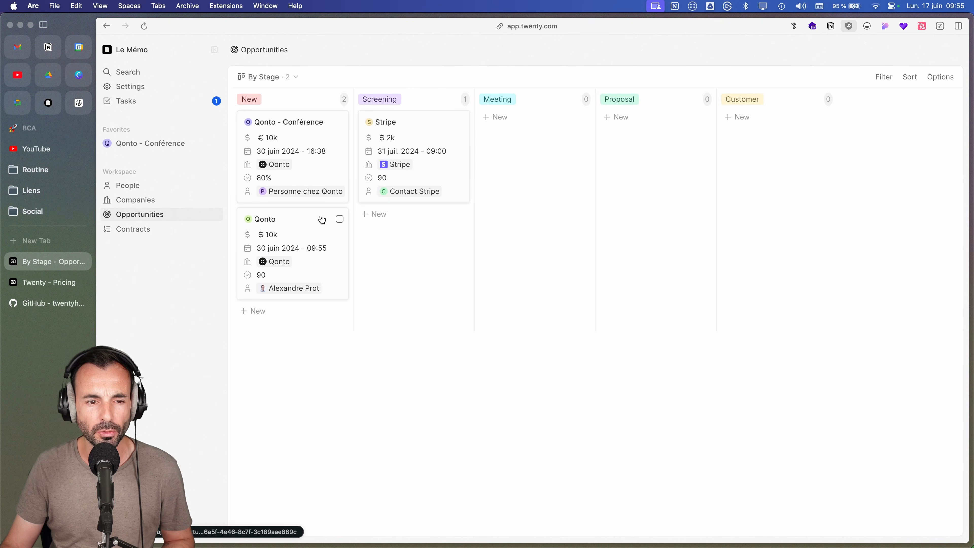
Step: Review the Qonto - Conférence opportunity's timeline, notes and tasks, and check the workspace's overall task list
left_click(275, 125)
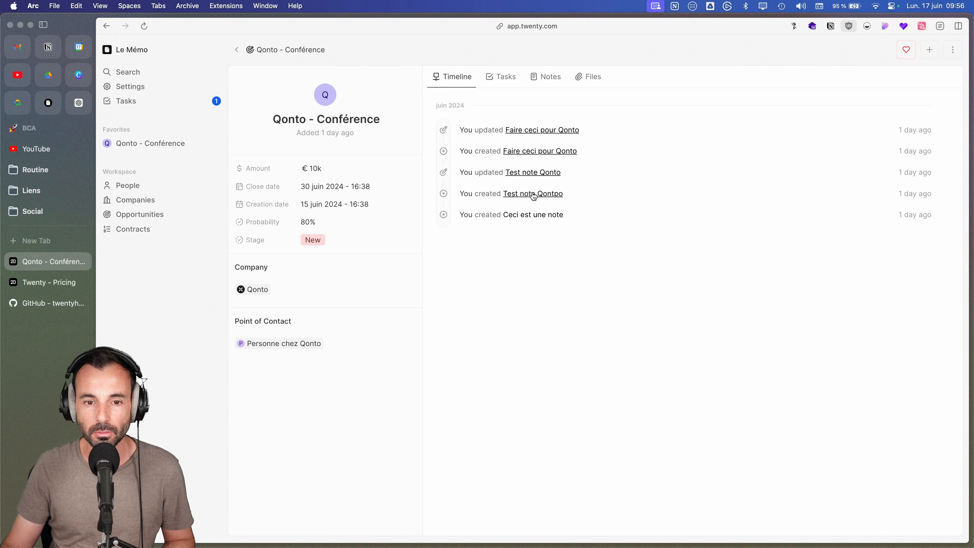
left_click(552, 82)
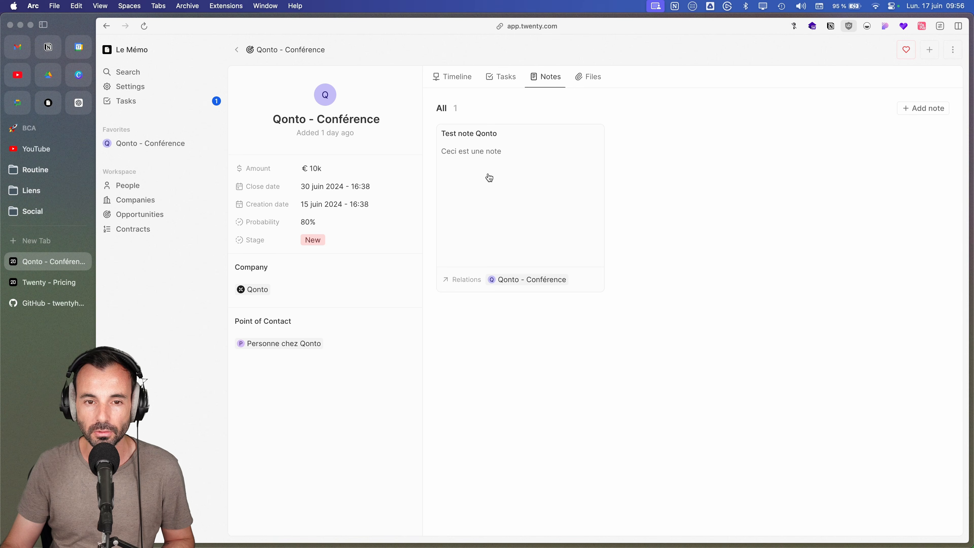
left_click(504, 83)
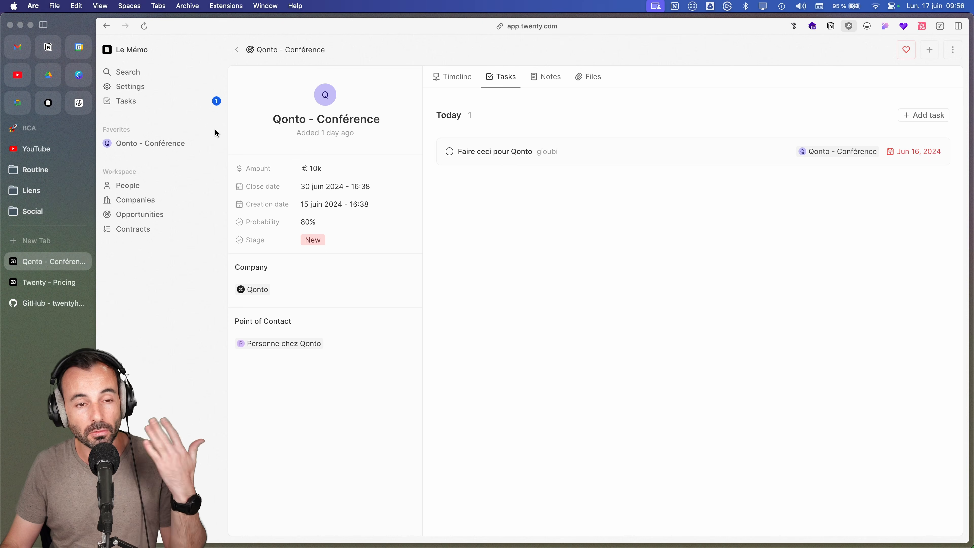
left_click(165, 104)
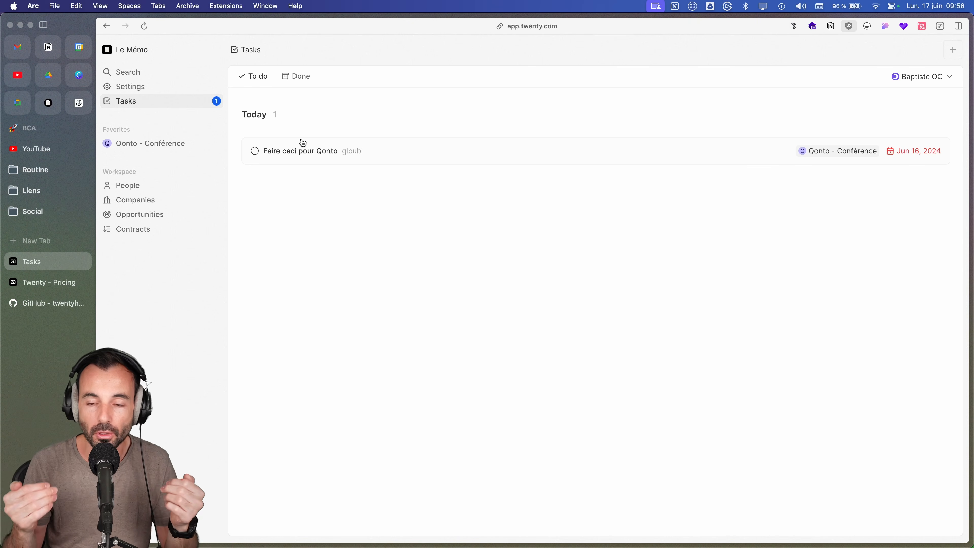
Step: Return to the Qonto - Conférence opportunity and view its notes and attached files
left_click(139, 215)
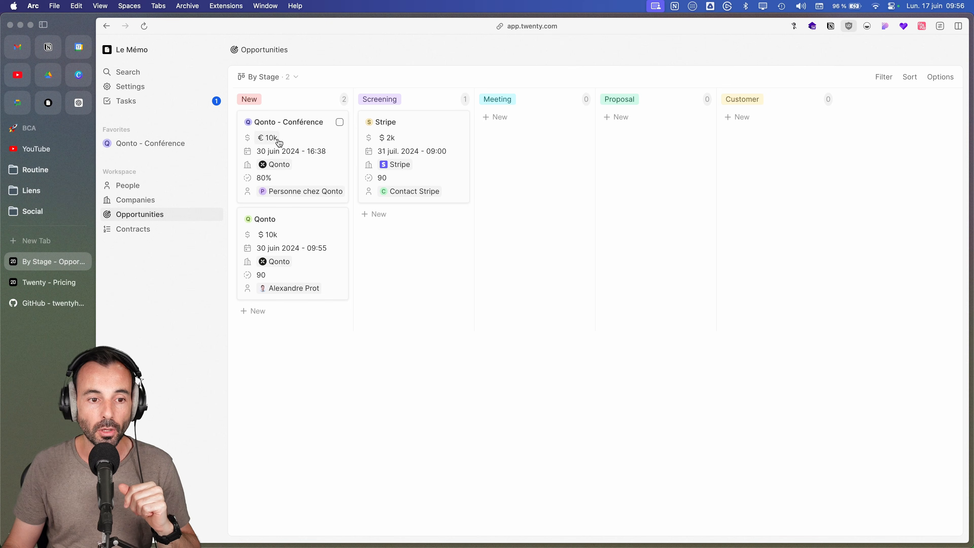
left_click(277, 124)
left_click(554, 79)
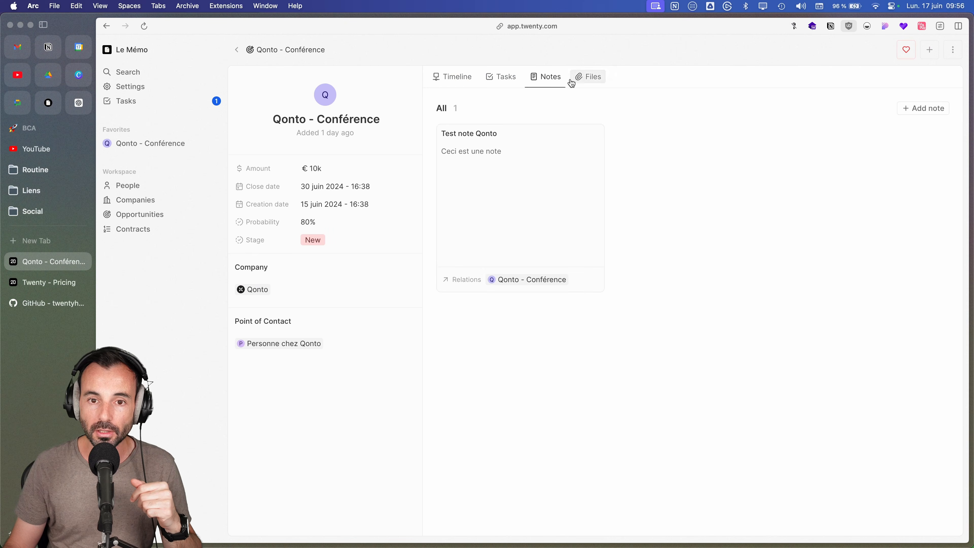
left_click(574, 78)
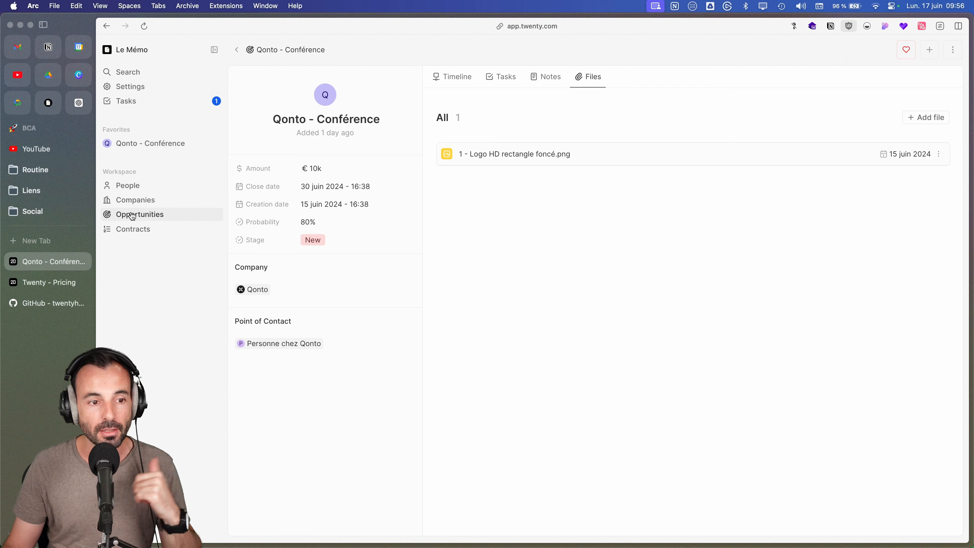
Step: Browse the People and Companies records, and examine the All Companies table through to its Type column
left_click(132, 202)
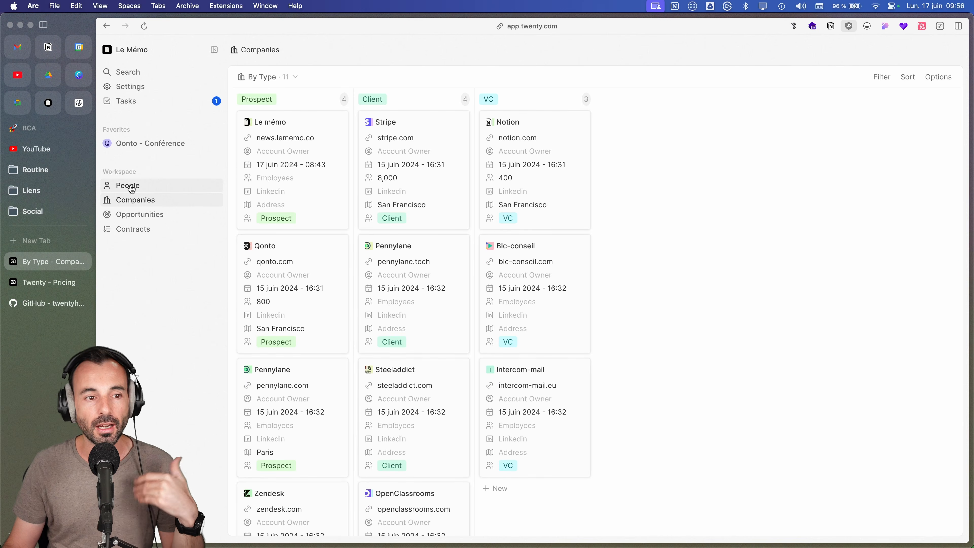
left_click(132, 188)
left_click(131, 201)
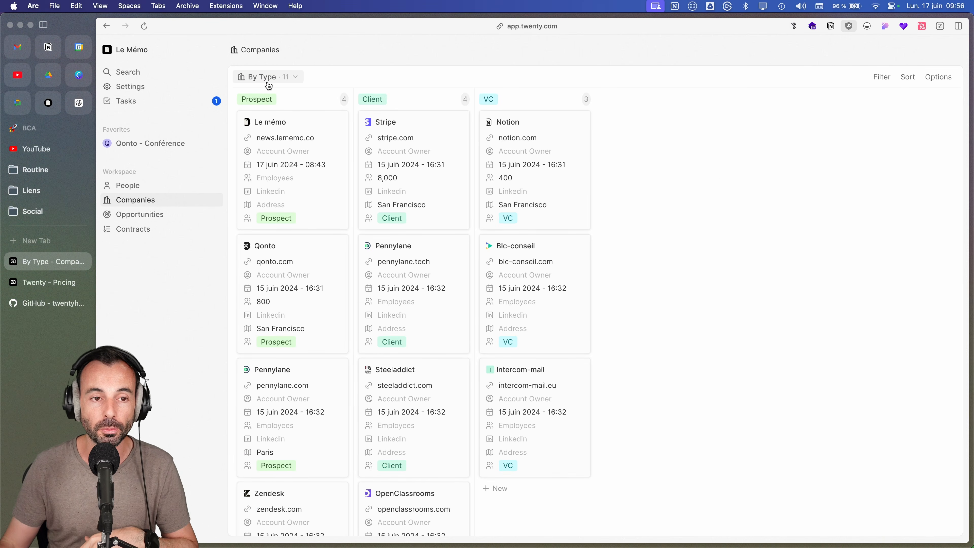
left_click(269, 81)
left_click(276, 118)
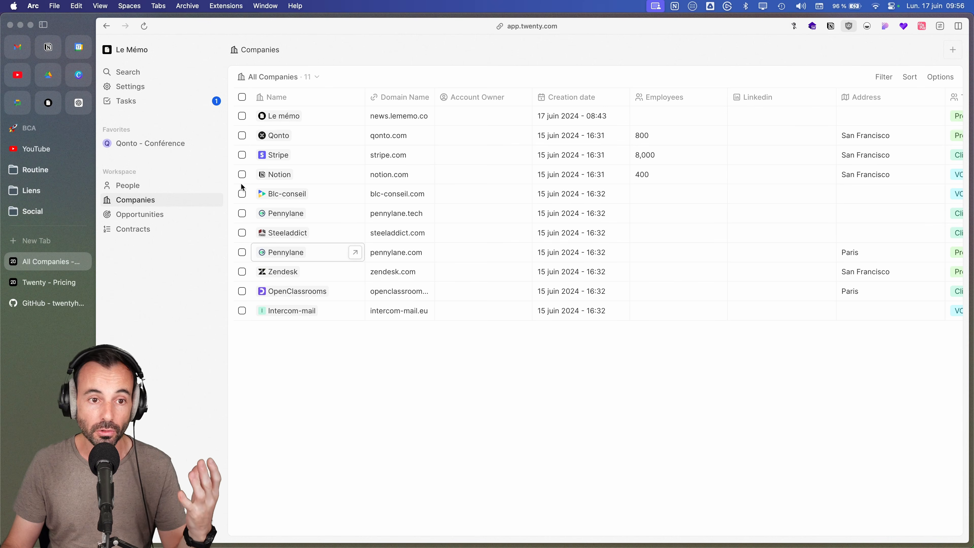
left_click(264, 79)
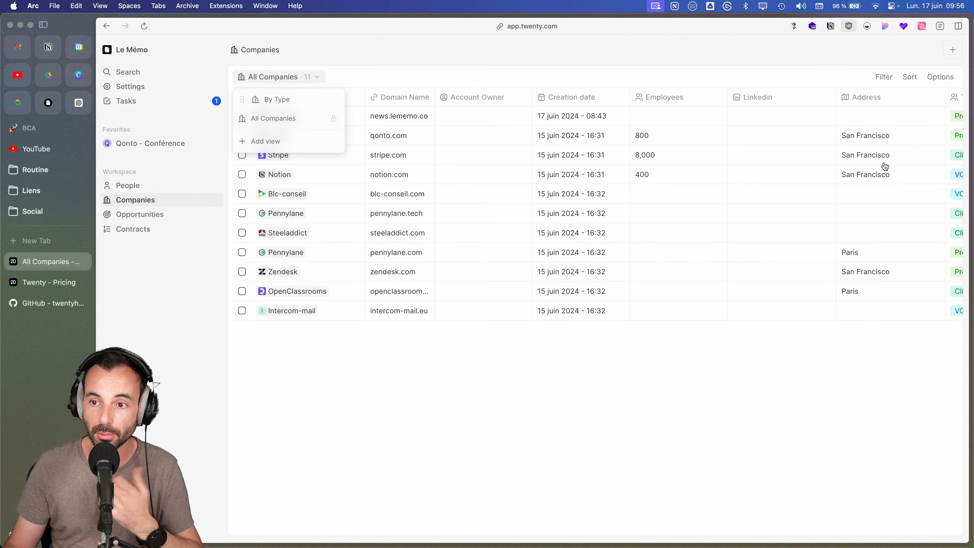
scroll(884, 167, "right", 3)
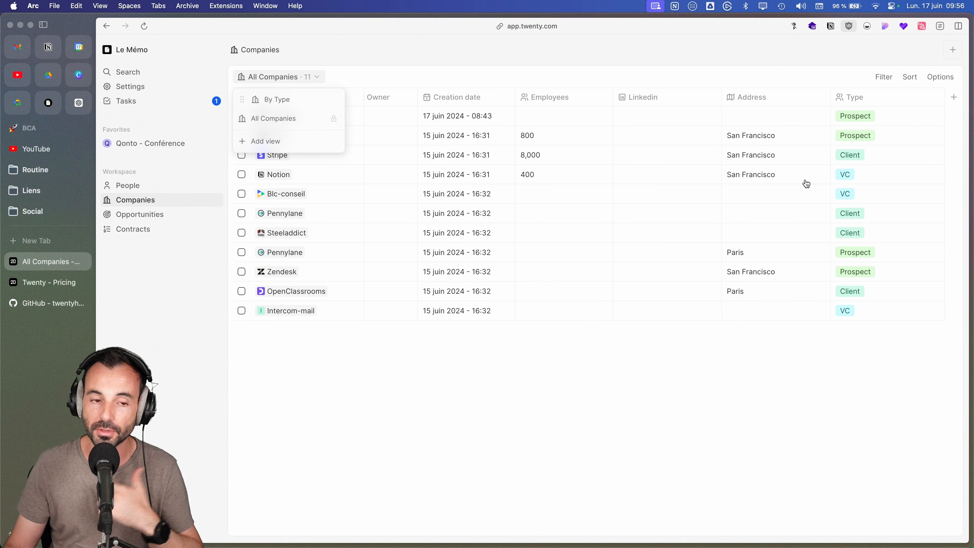
Step: Create a Kanban view of the companies named Test, with Type as its stages
left_click(276, 100)
left_click(268, 77)
left_click(291, 141)
left_click(286, 158)
left_click(287, 188)
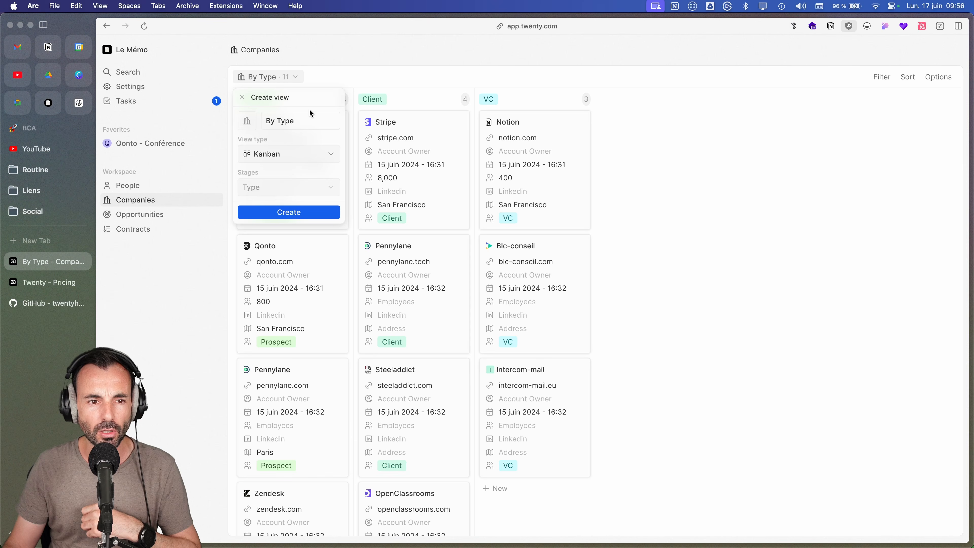
left_click_drag(311, 113, 261, 117)
type("Test")
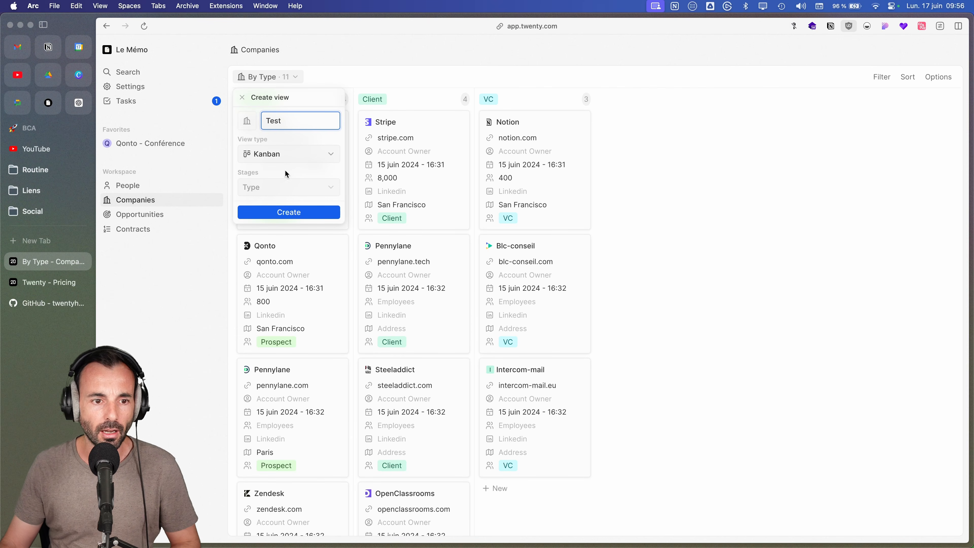
left_click(318, 215)
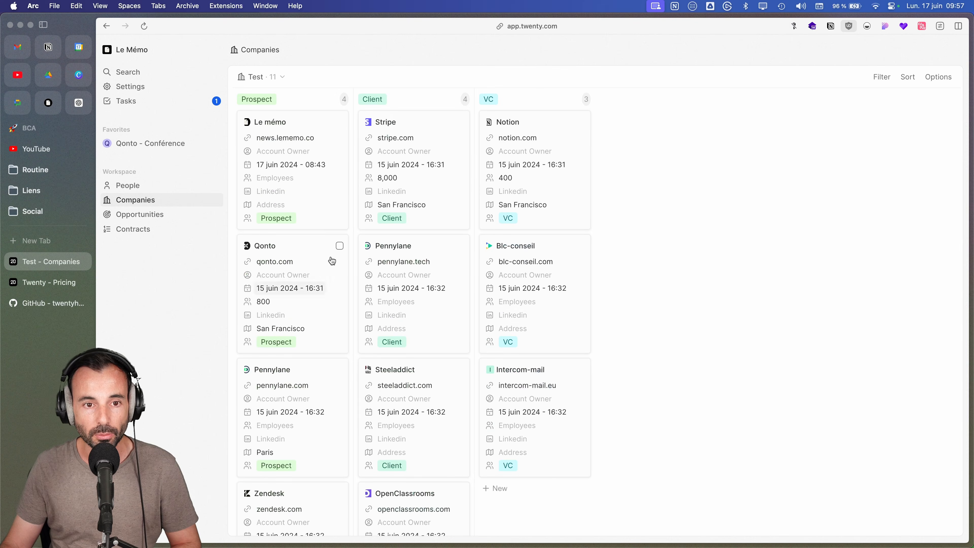
Step: Look through the company cards on the Test board
scroll(474, 343, "down", 5)
scroll(472, 343, "up", 5)
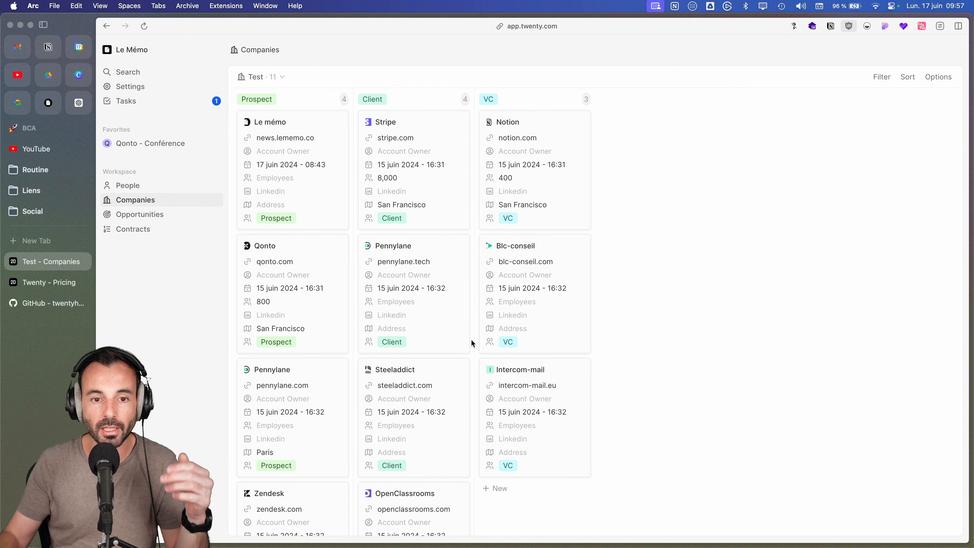
mouse_move(294, 135)
left_mouse_down()
mouse_move(400, 161)
mouse_move(538, 165)
mouse_move(307, 145)
left_mouse_up()
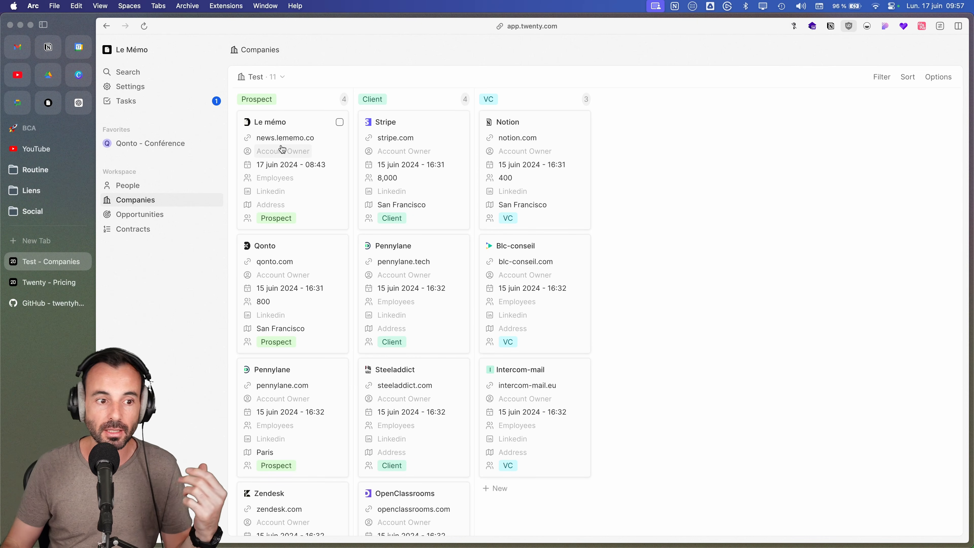
Step: Add the Stripe opportunity from the Screening stage to the favorites
left_click(152, 221)
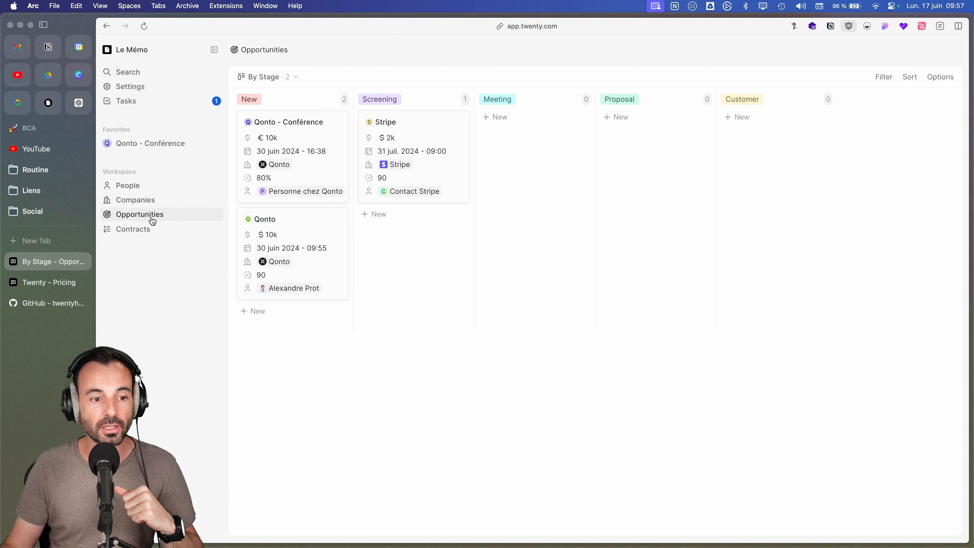
left_click(397, 125)
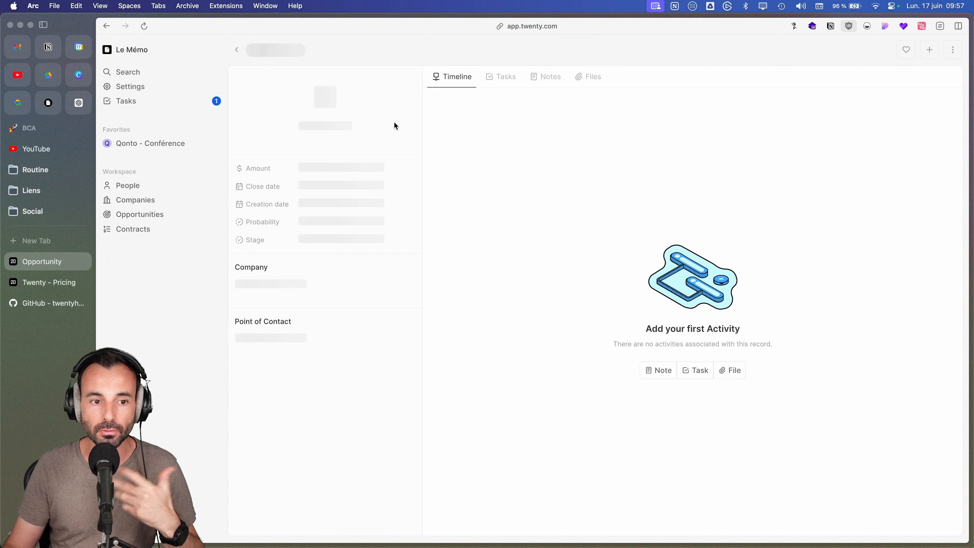
left_click(906, 54)
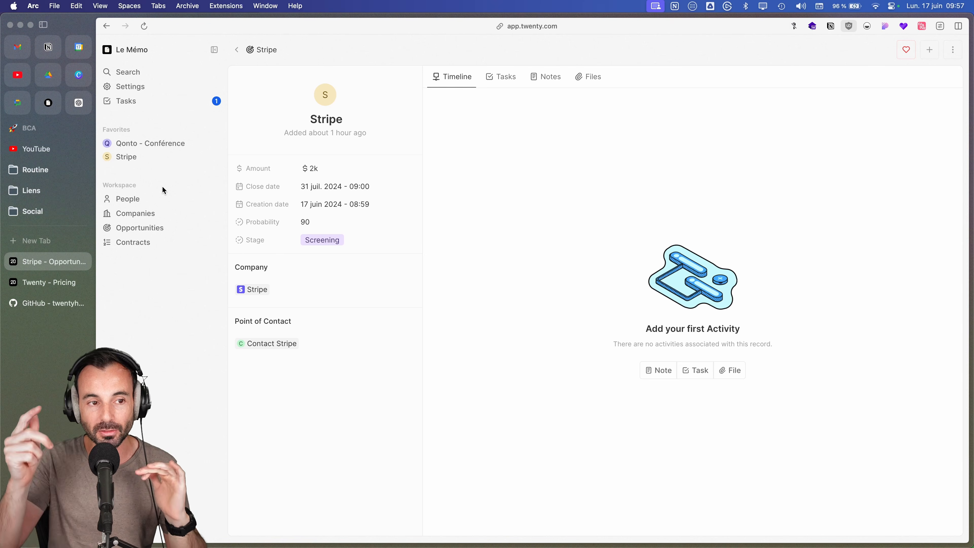
Step: Try collapsing the navigation sidebar on the Stripe record and restore it
left_click(215, 51)
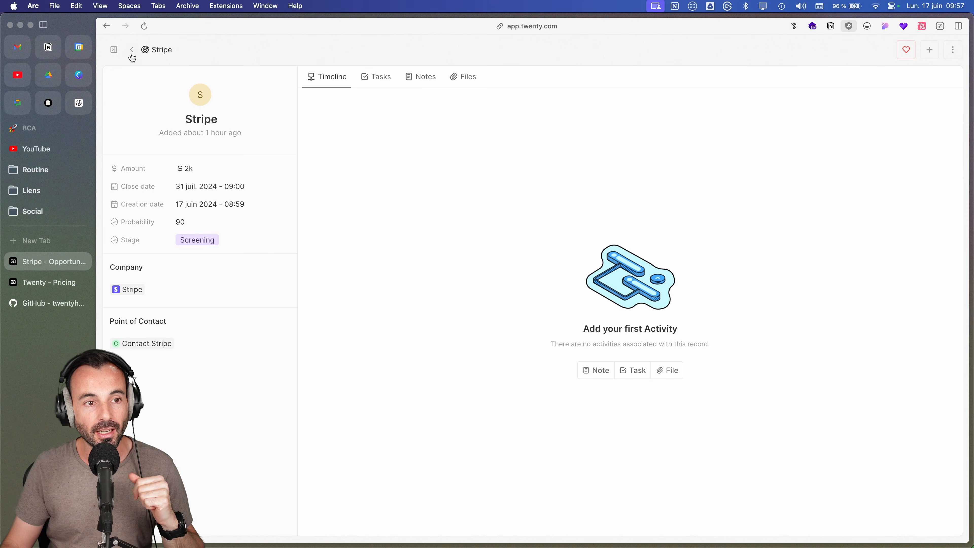
left_click(114, 48)
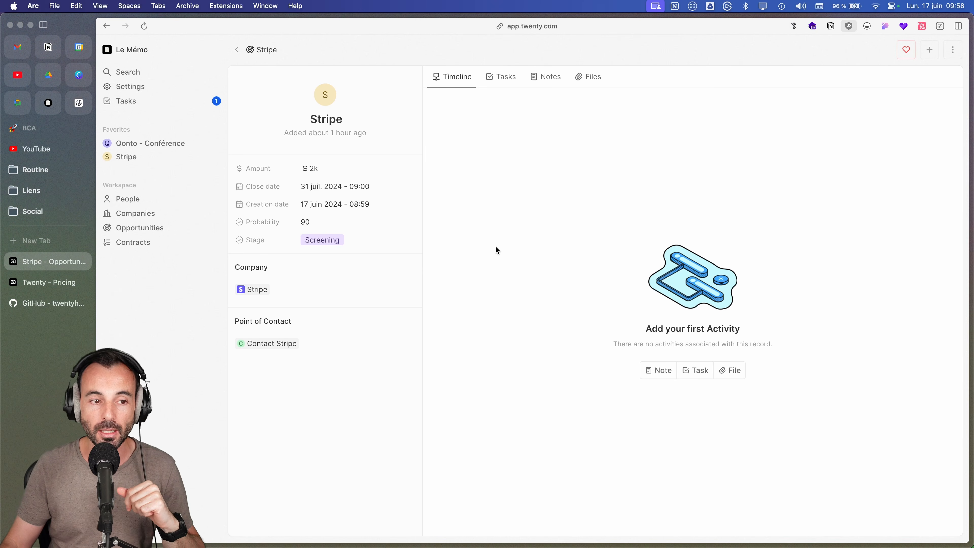
left_click(906, 51)
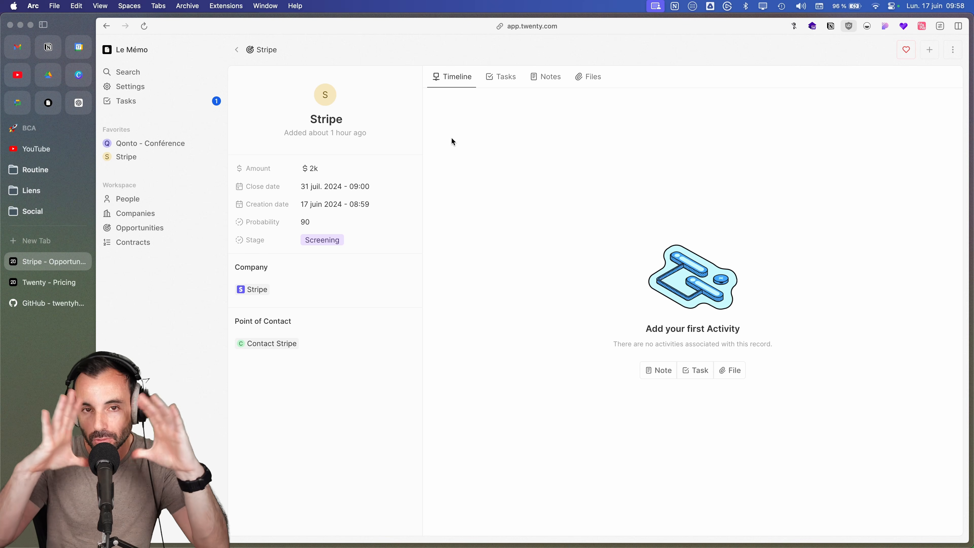
Step: View the emails and calendar events of the Le mémo company record
left_click(128, 217)
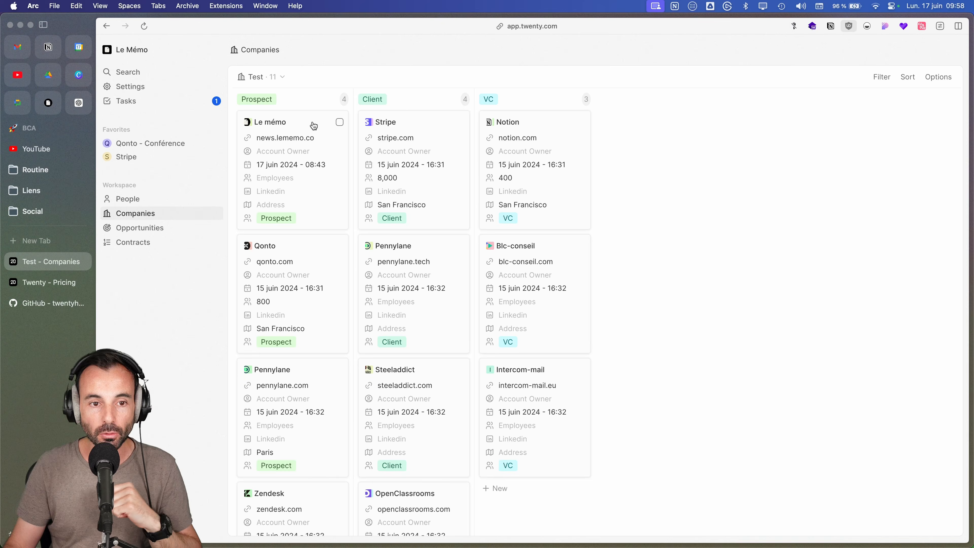
left_click(279, 122)
left_click(627, 80)
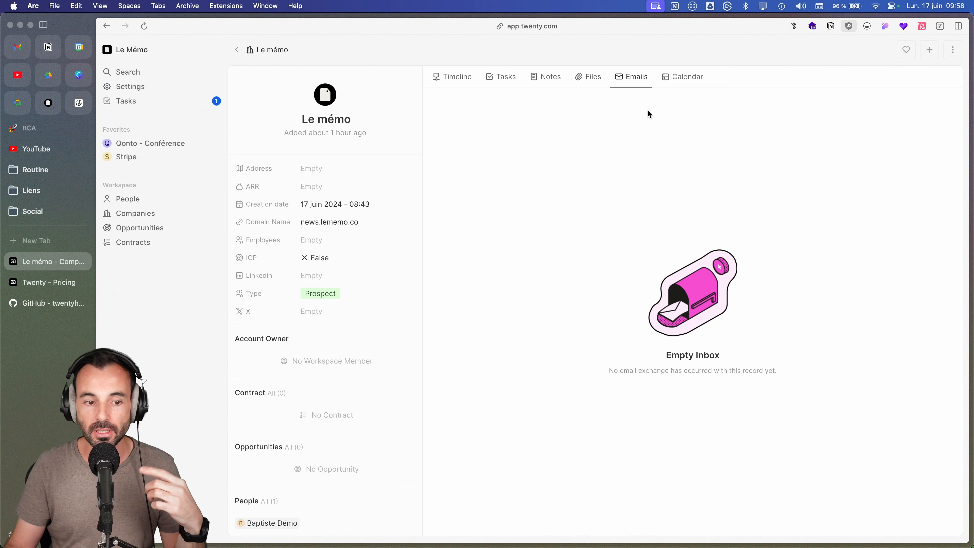
left_click(679, 78)
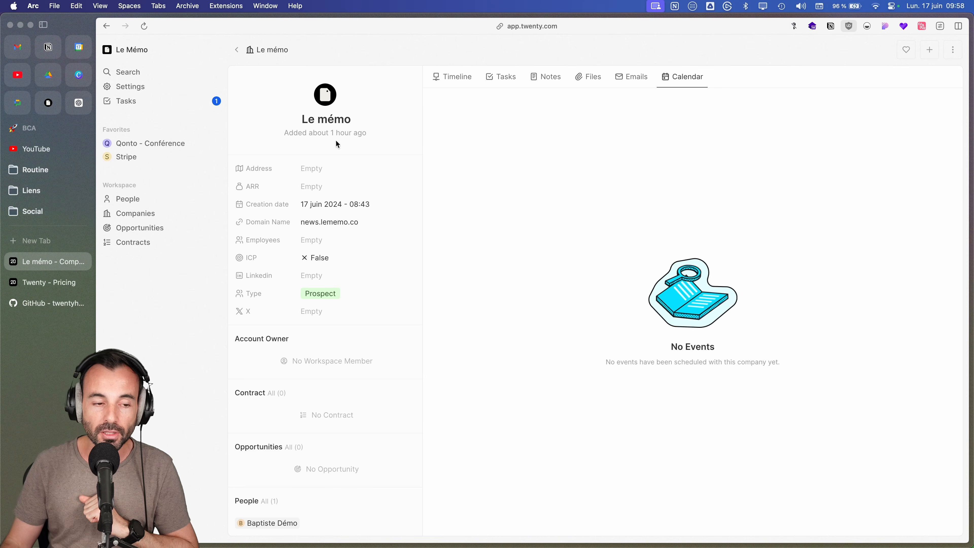
Step: Check the workspace's data model in the settings and return to the Le mémo record
left_click(131, 87)
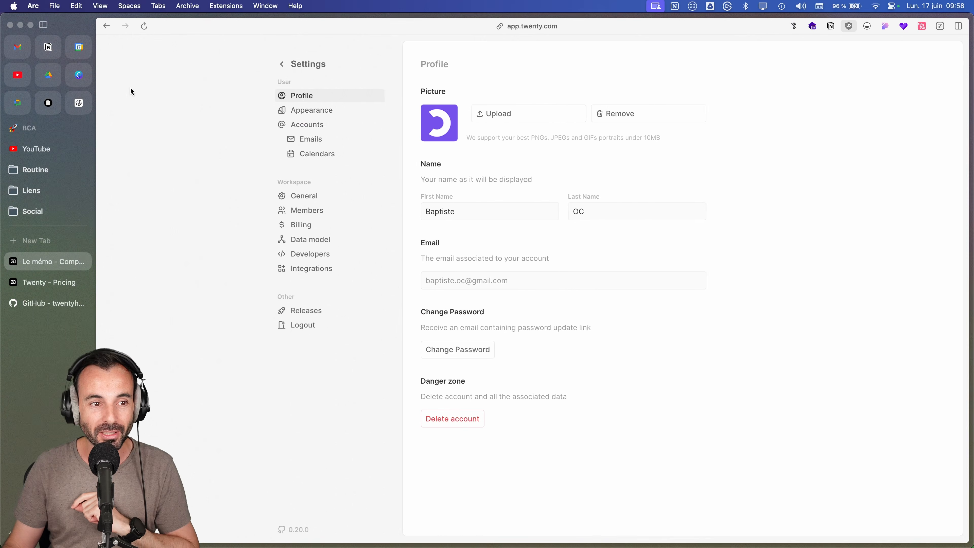
left_click(340, 241)
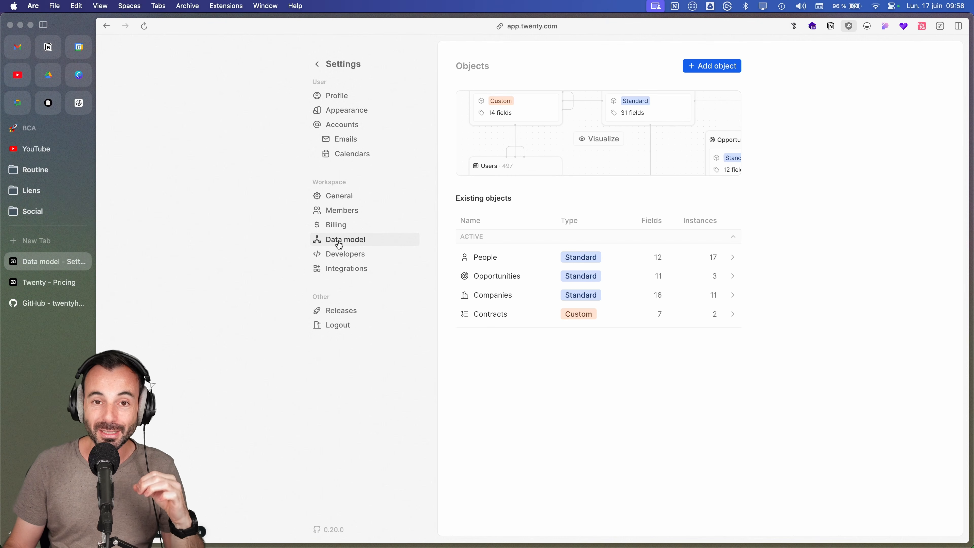
left_click(318, 64)
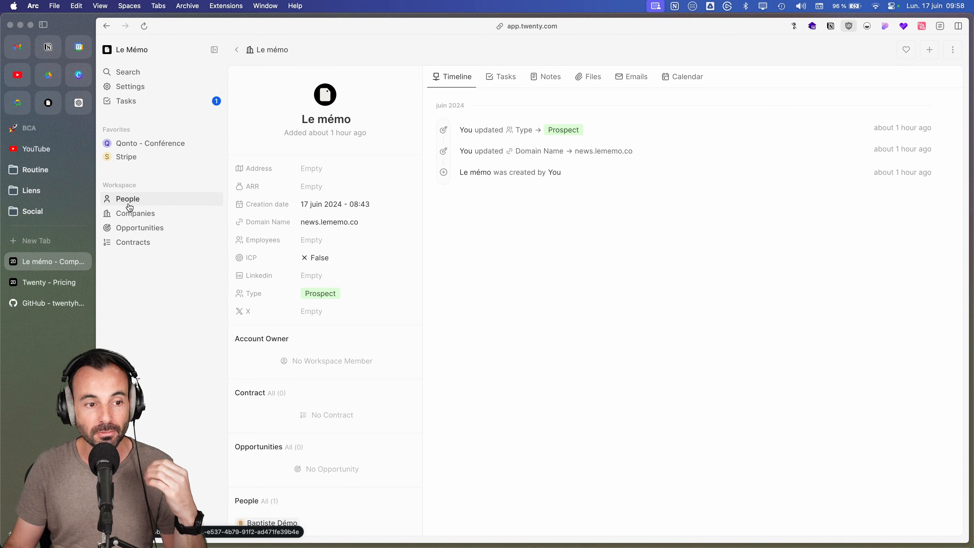
Step: Start a new custom field on the Contracts object and name it Statut
left_click(141, 243)
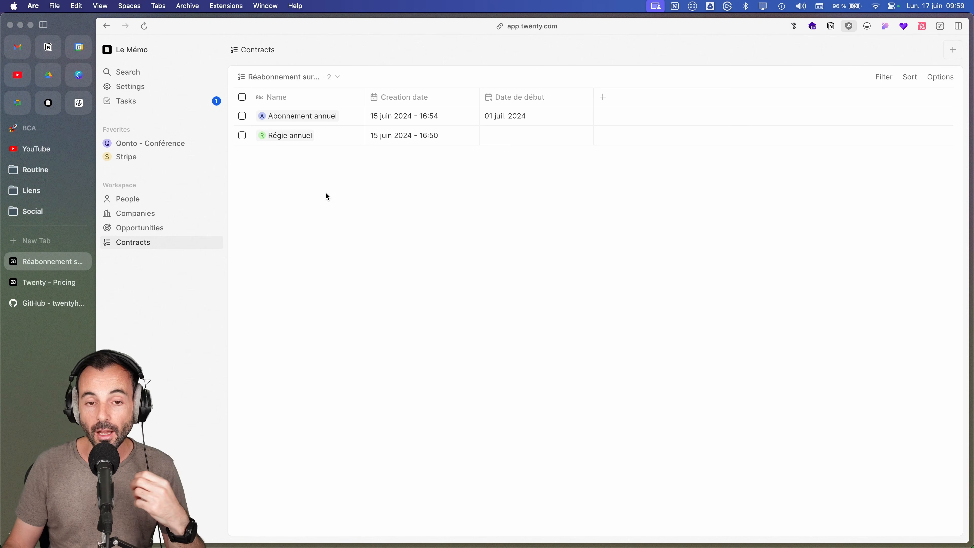
left_click(603, 97)
left_click(623, 147)
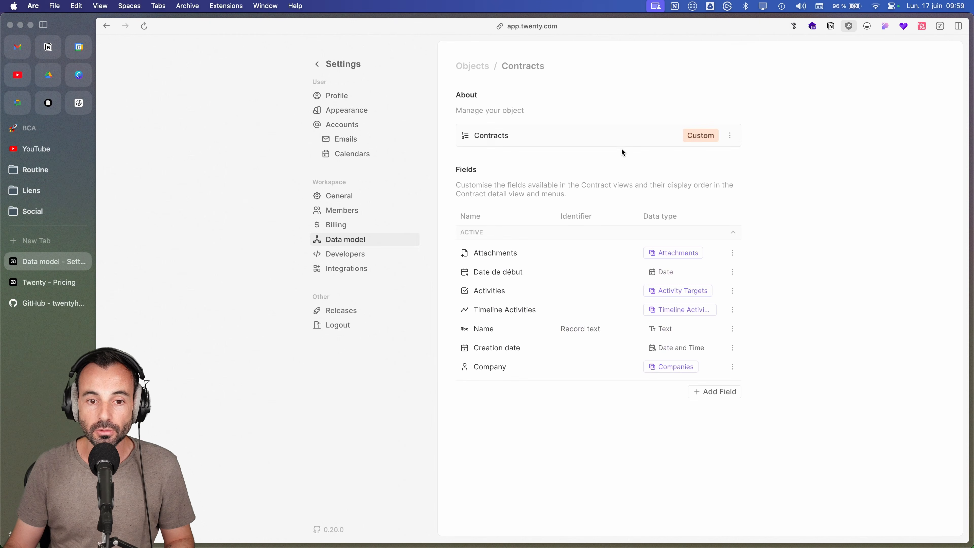
left_click(723, 399)
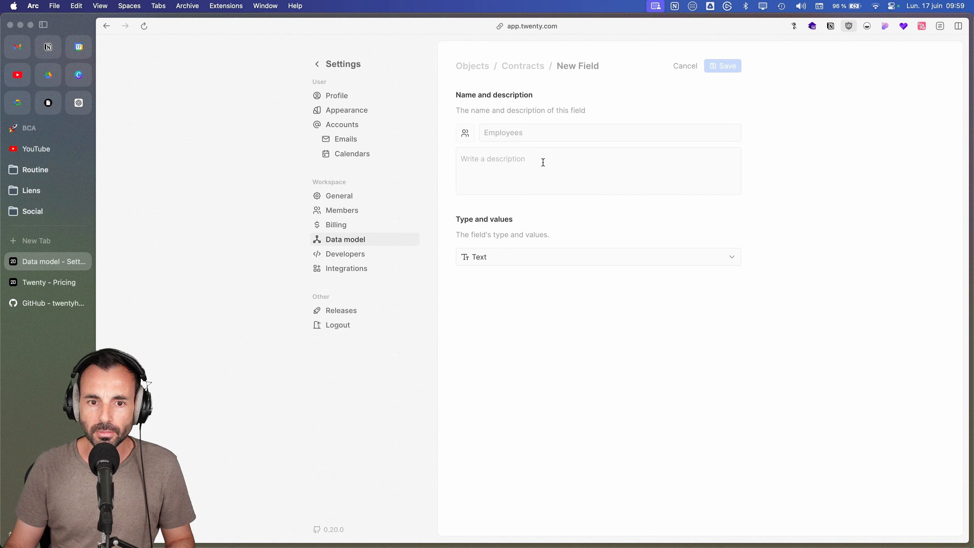
left_click(530, 132)
type("Statu")
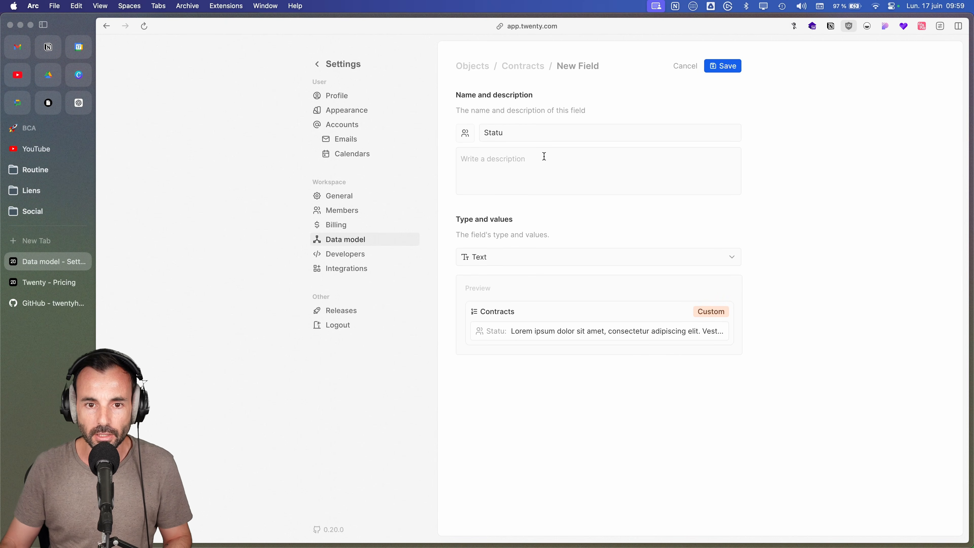
type("t")
Step: Set the Statut field's type to Select and enter the options En cours and Résilié
left_click(707, 256)
scroll(493, 322, "down", 5)
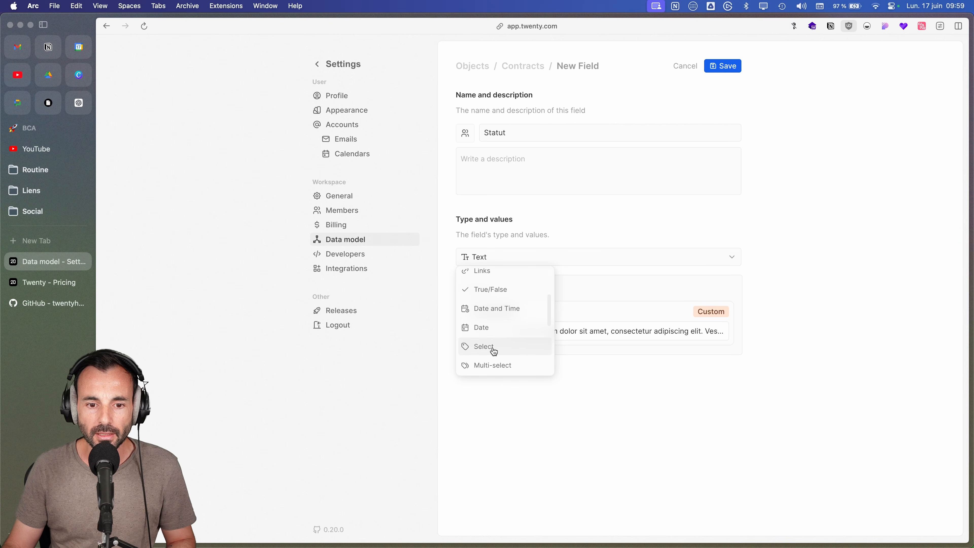
left_click(494, 351)
left_click(530, 388)
type("En cours")
left_click(596, 414)
type("Résilié")
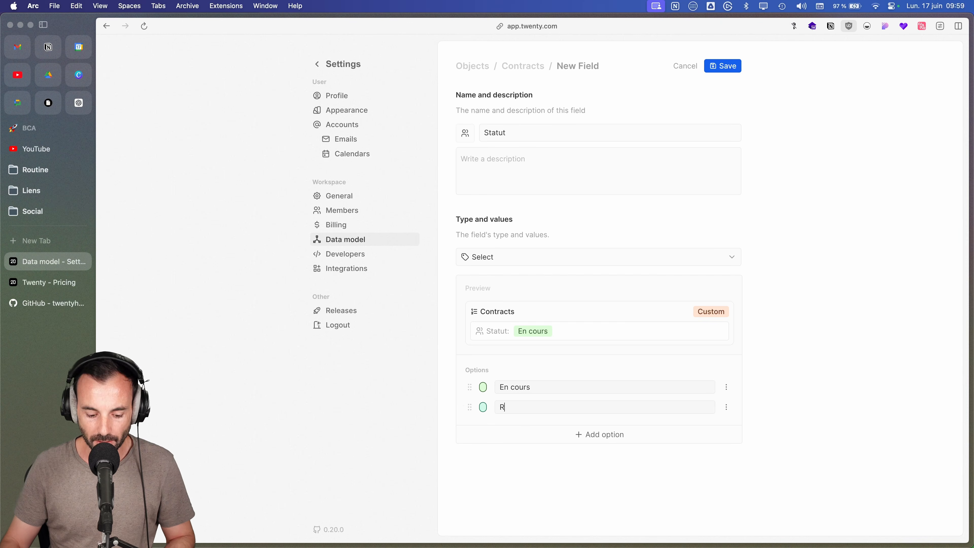
Step: Color the Résilié option red and the En cours option blue, and save the new Statut field
left_click(483, 407)
left_click(496, 332)
left_click(484, 389)
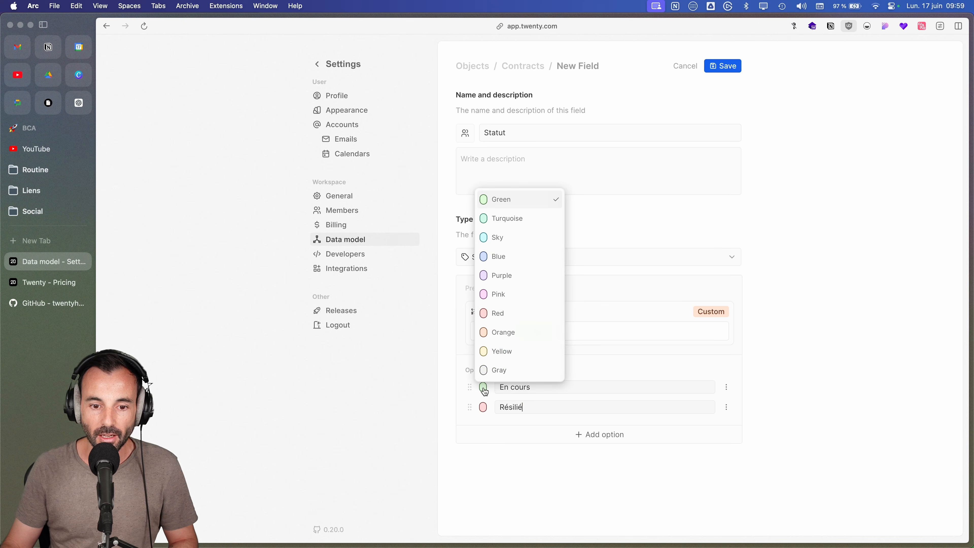
left_click(510, 261)
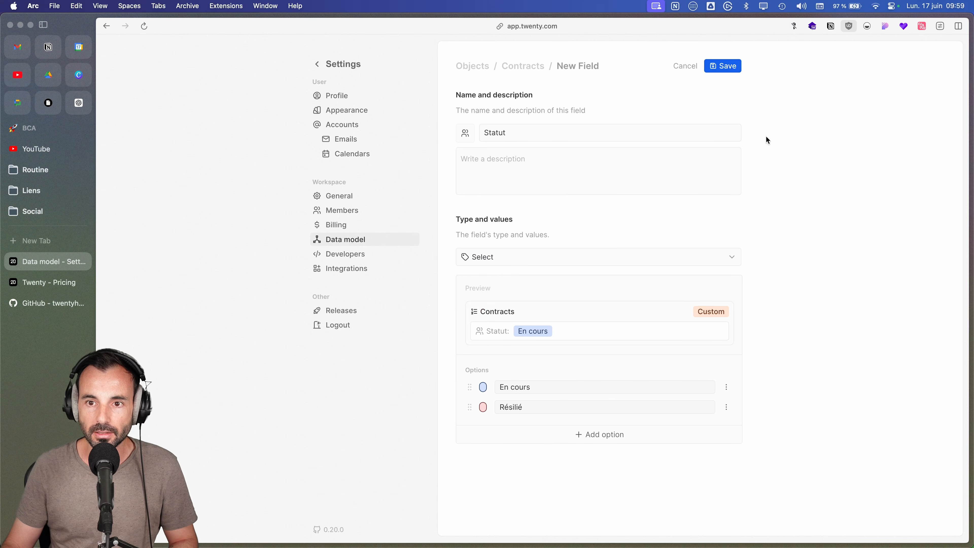
left_click(728, 63)
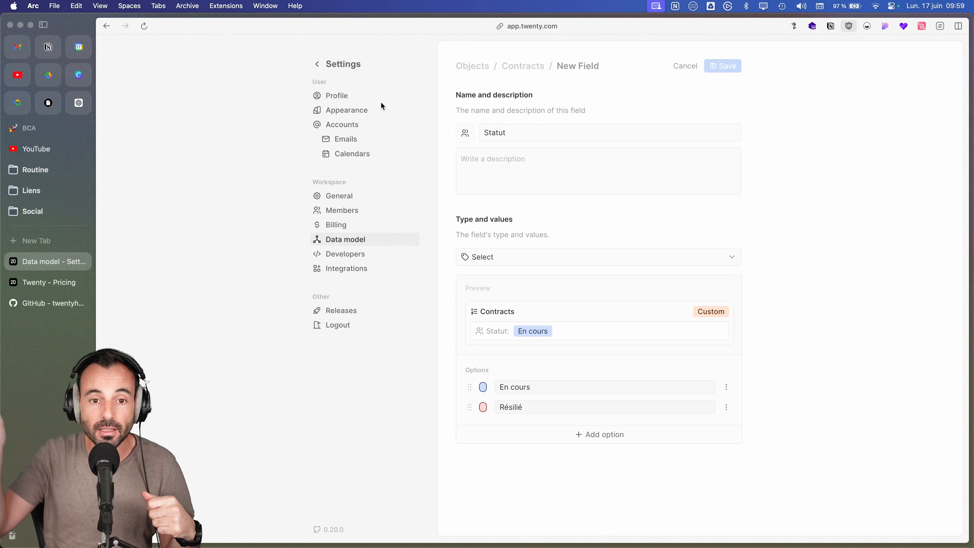
Step: Leave the settings for the Contracts list, reload it and add the Statut column to the table
left_click(316, 65)
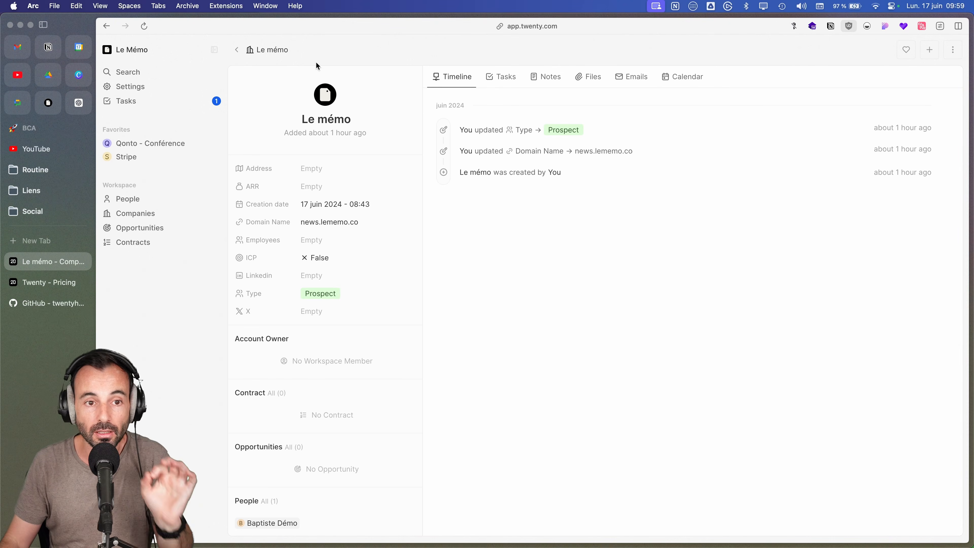
left_click(145, 243)
left_click(566, 182)
key("super+r")
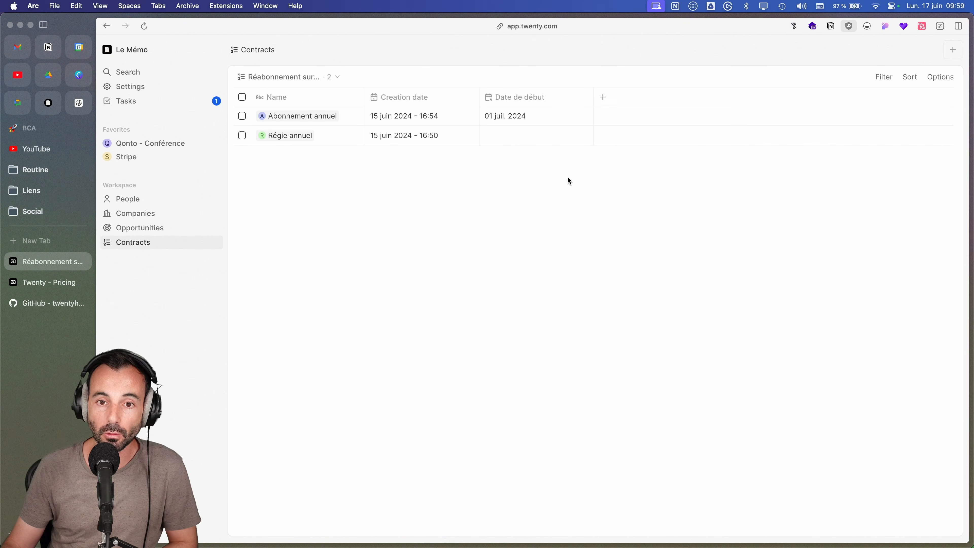
left_click(603, 99)
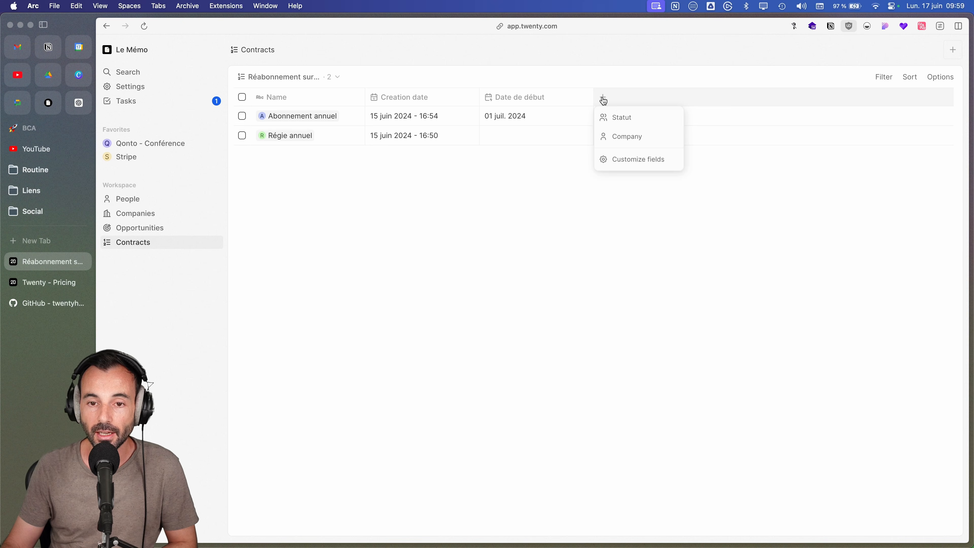
left_click(625, 117)
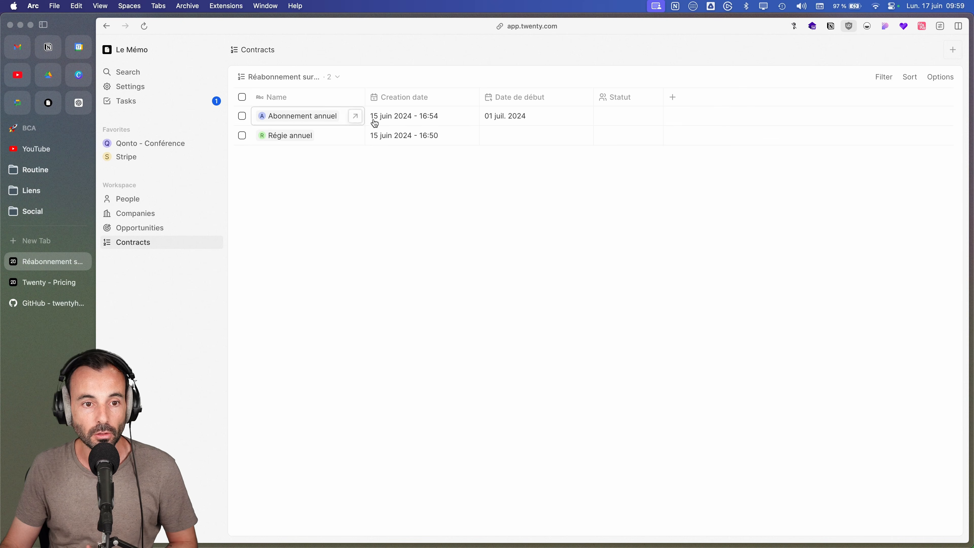
Step: Set the Statut of the Abonnement annuel contract to En cours and of Régie annuel to Résilié
left_click(623, 117)
left_click(622, 137)
left_click(623, 139)
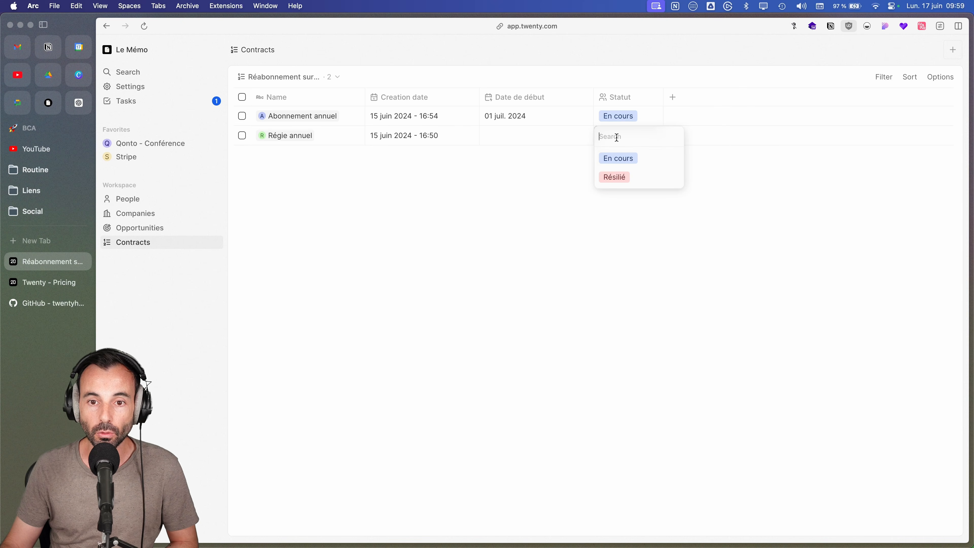
left_click(615, 176)
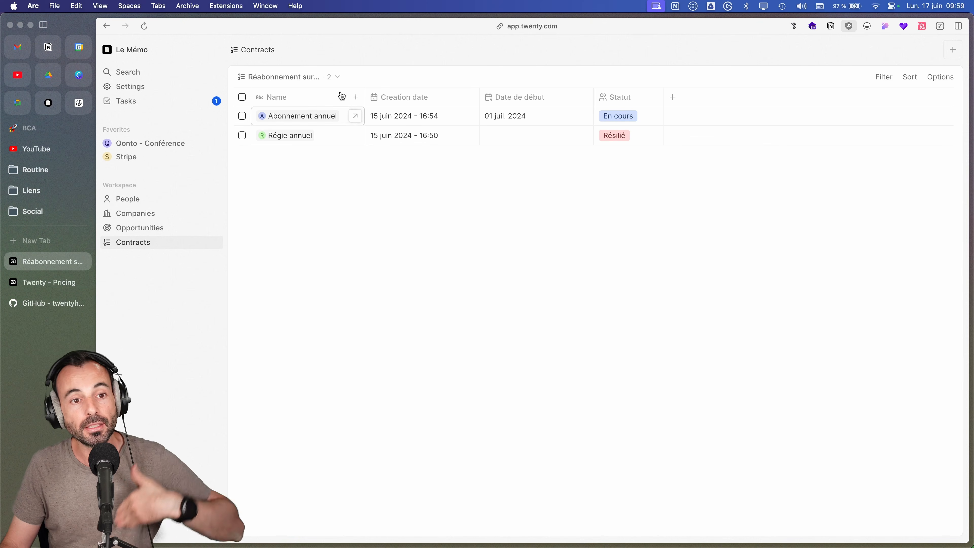
Step: Create a new table view of the contracts named En cours
left_click(327, 78)
left_click(283, 141)
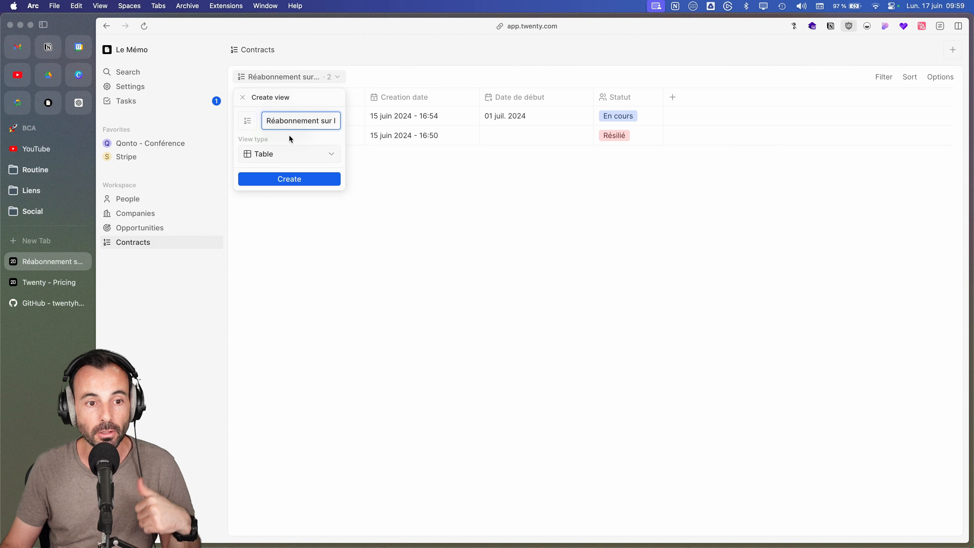
double_click(303, 122)
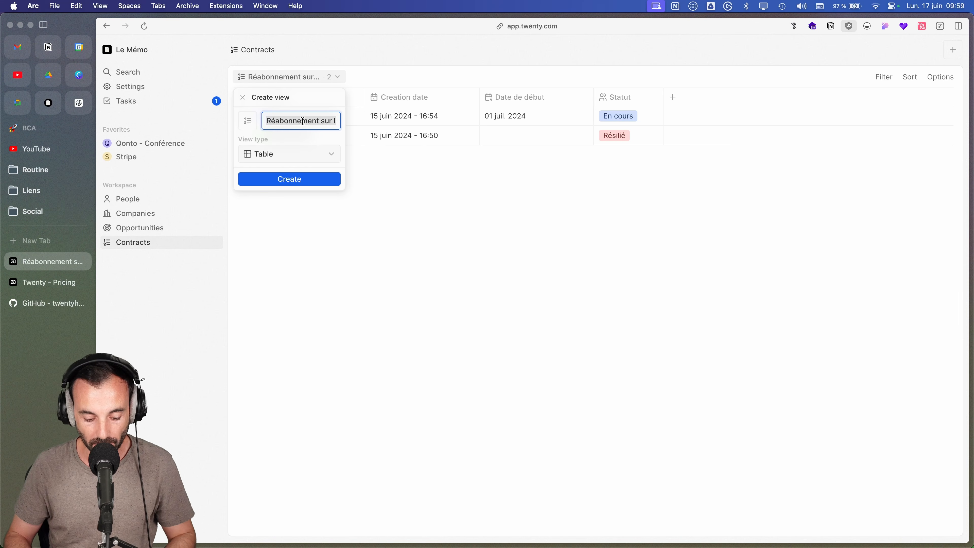
type("En cours")
left_click(322, 182)
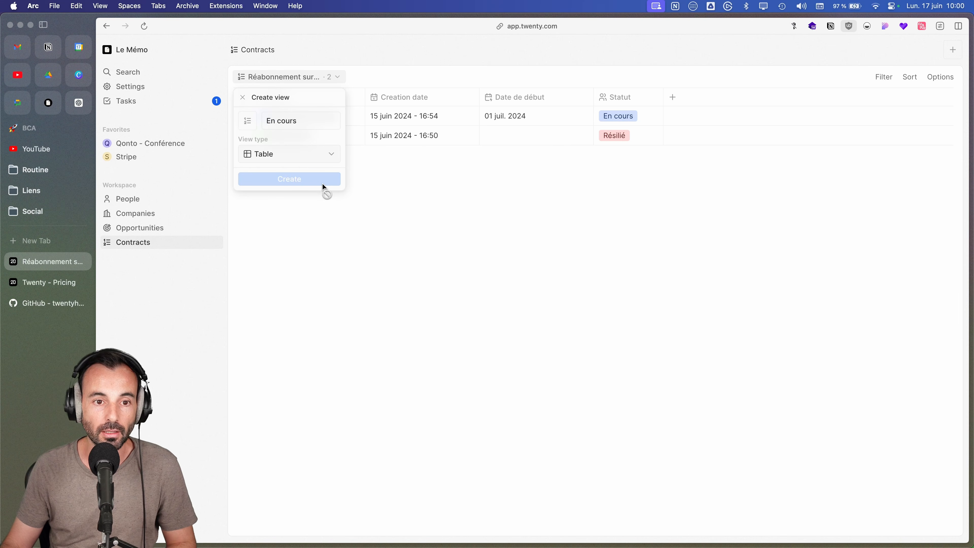
Step: Filter the En cours view to contracts whose Statut is En cours, and save the filter to the view
left_click(889, 81)
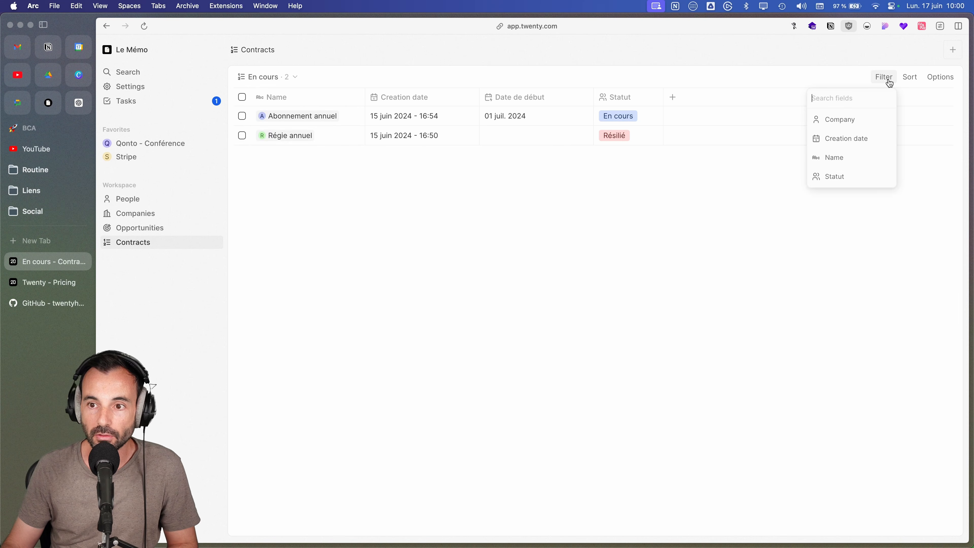
left_click(840, 177)
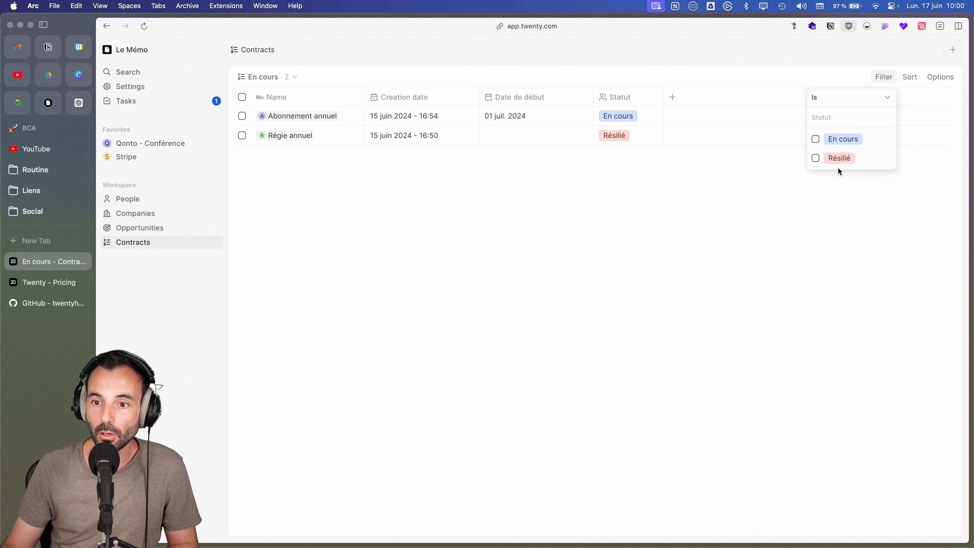
left_click(815, 139)
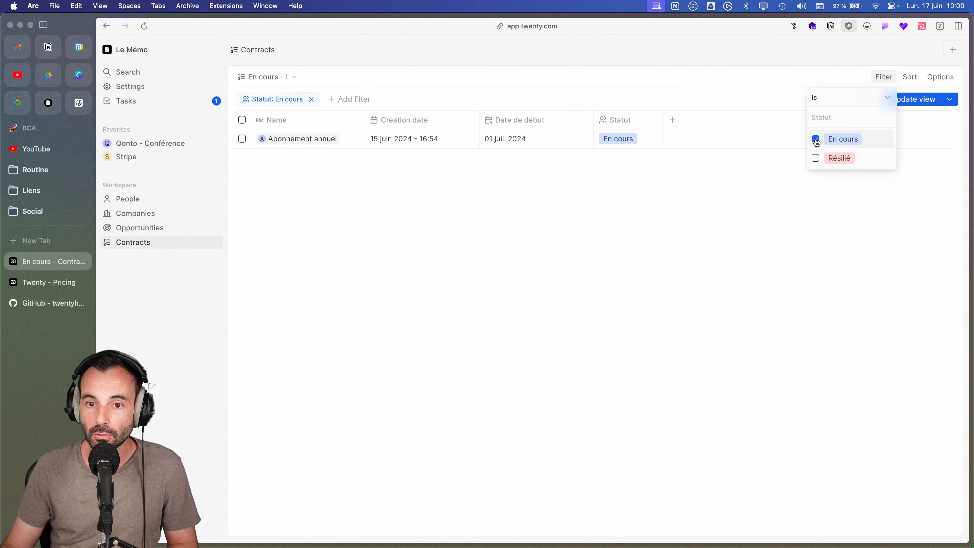
left_click(777, 212)
left_click(901, 99)
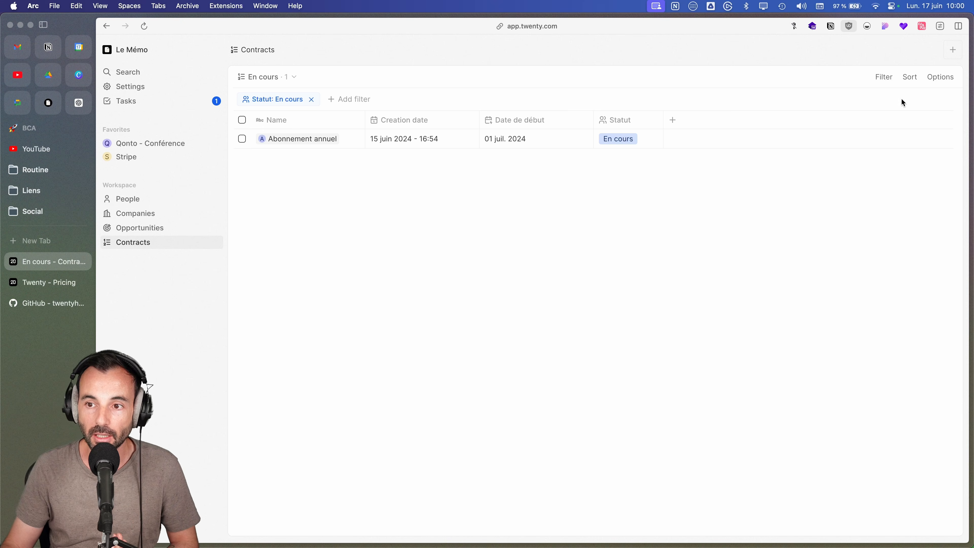
left_click(291, 77)
left_click(408, 137)
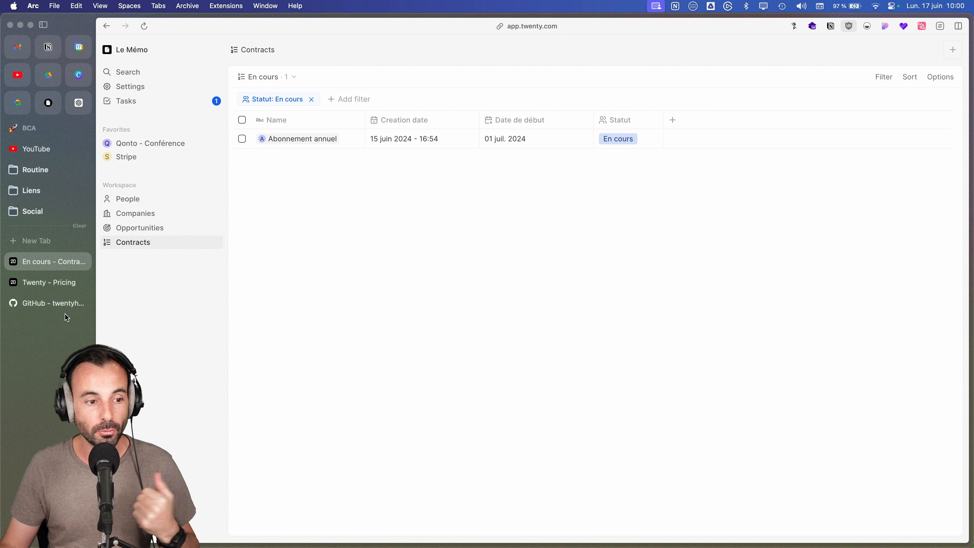
Step: Switch to Twenty's GitHub repository and look through its files and its discussions
left_click(59, 306)
scroll(511, 151, "down", 3)
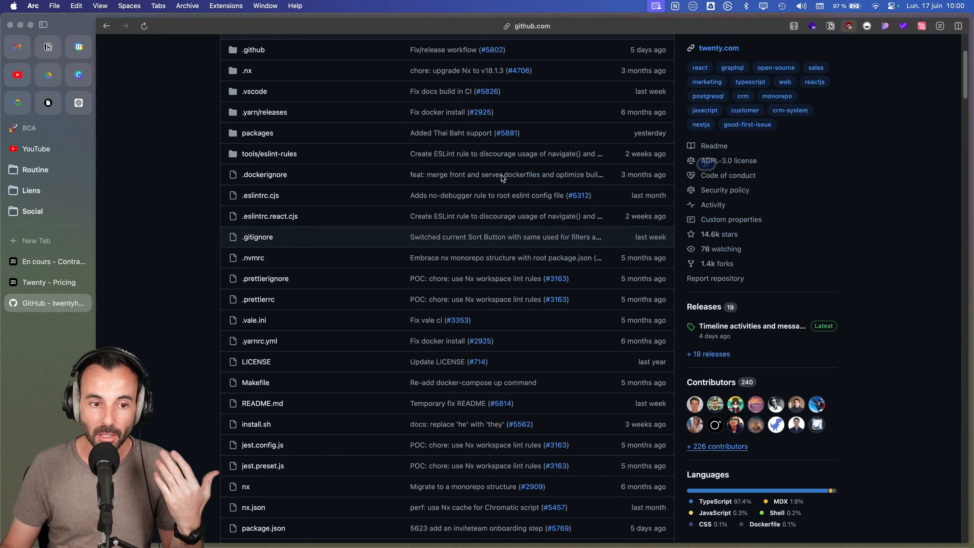
scroll(502, 175, "up", 3)
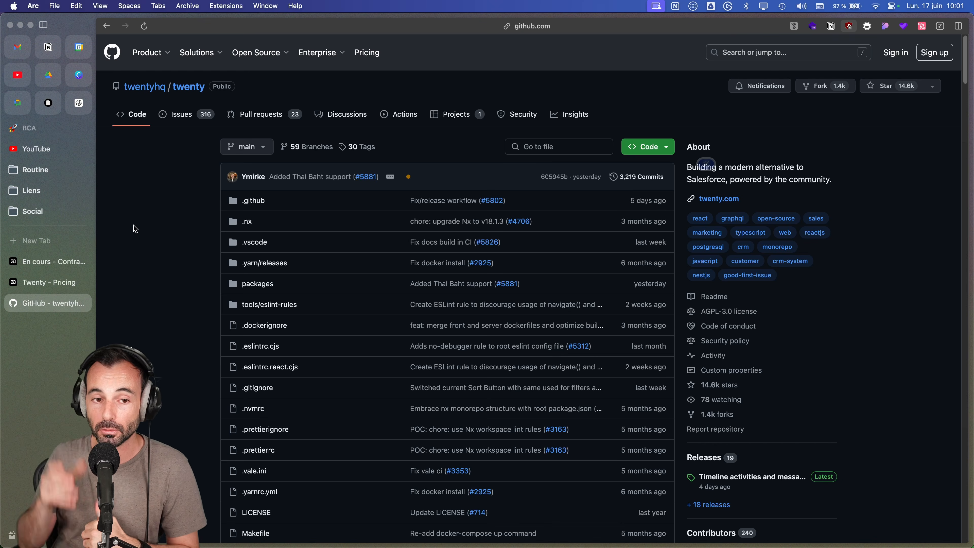
left_click(351, 112)
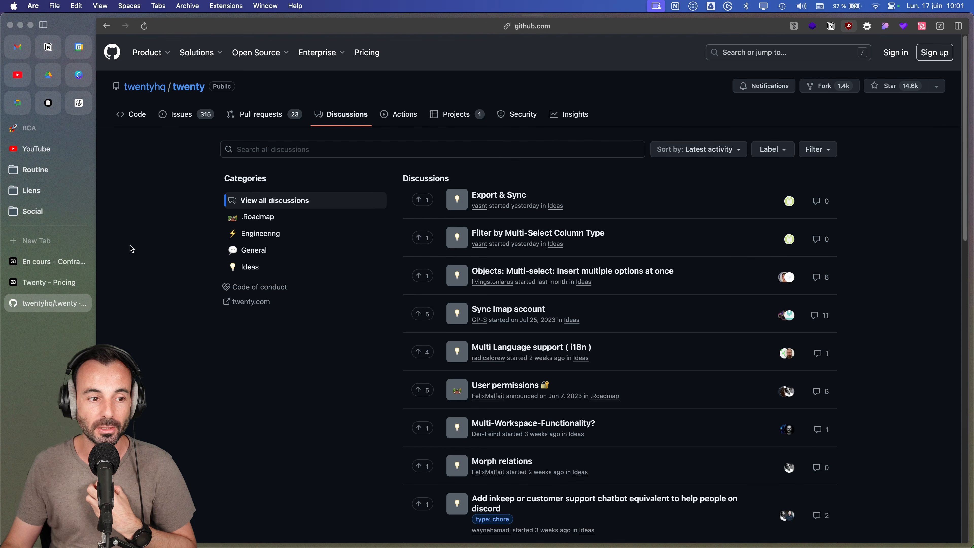
Step: Return to Twenty to view the profile settings, and switch to its pricing page
left_click(47, 269)
left_click(126, 87)
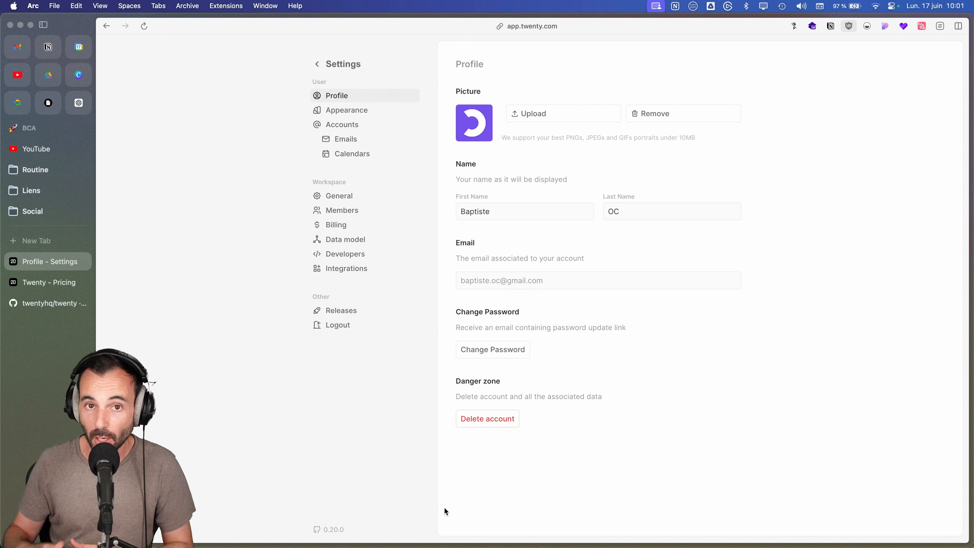
left_click(46, 282)
left_click_drag(437, 115, 618, 135)
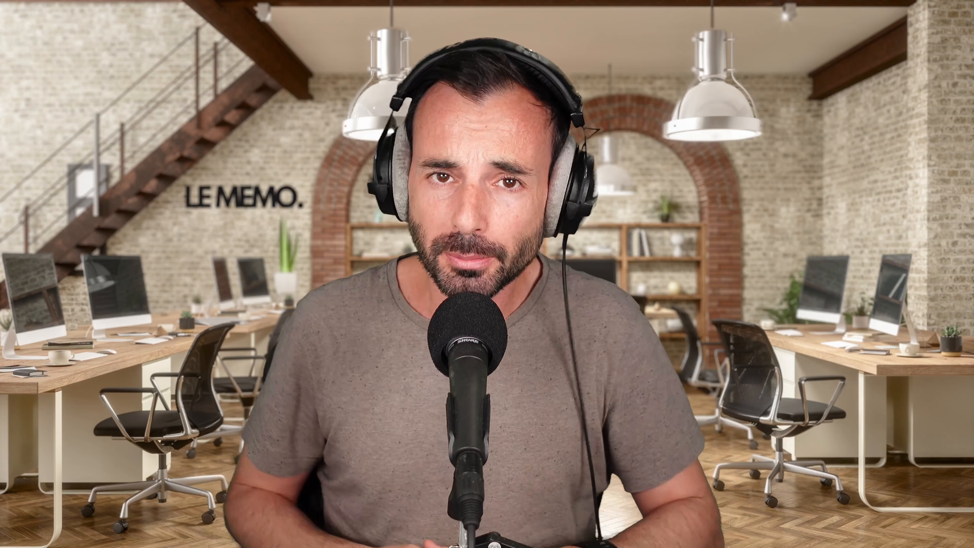